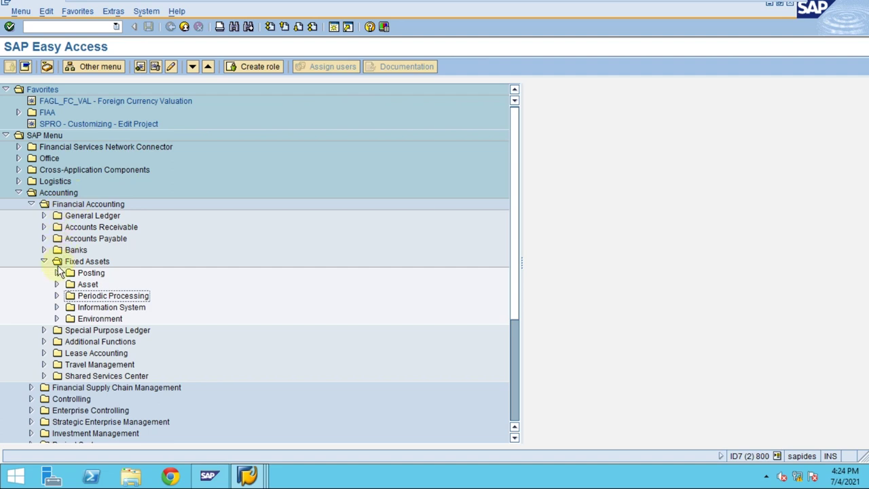
click(83, 284)
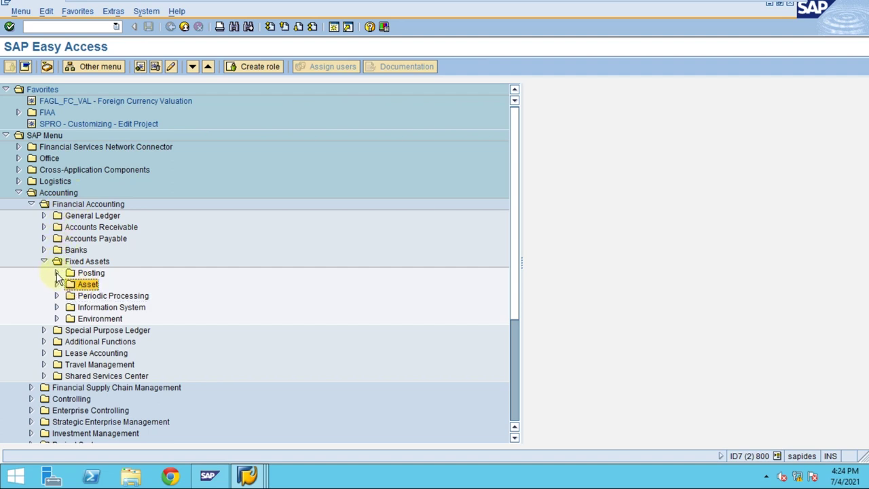
click(54, 193)
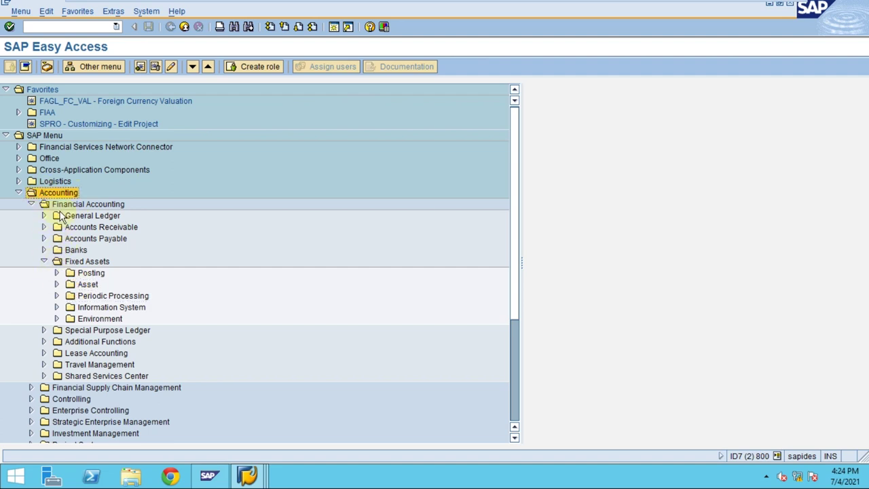
click(70, 205)
click(74, 261)
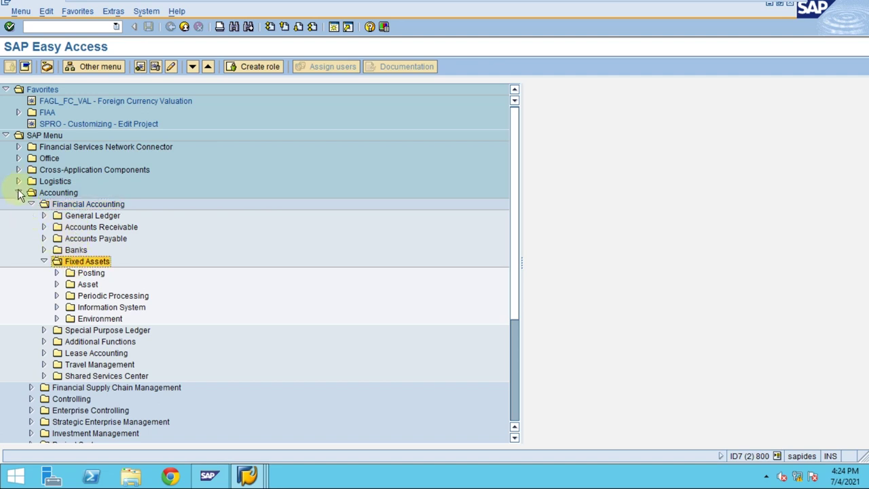
click(49, 195)
click(67, 205)
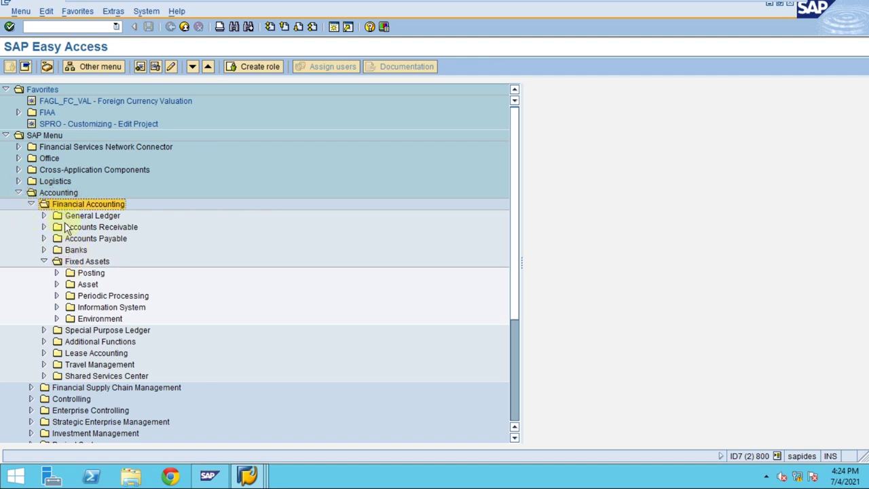
click(88, 285)
key(Up)
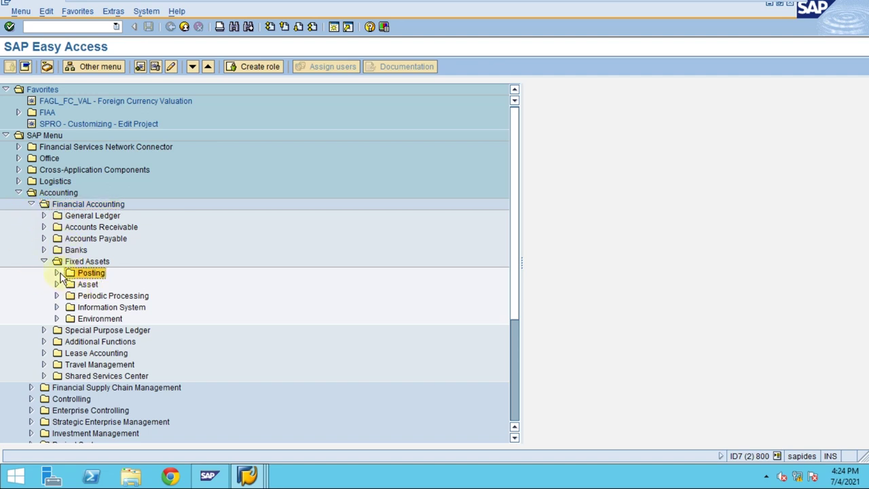
Expand the Fixed Assets Posting folder down to Acquisition and its External Acquisition transactions
click(57, 273)
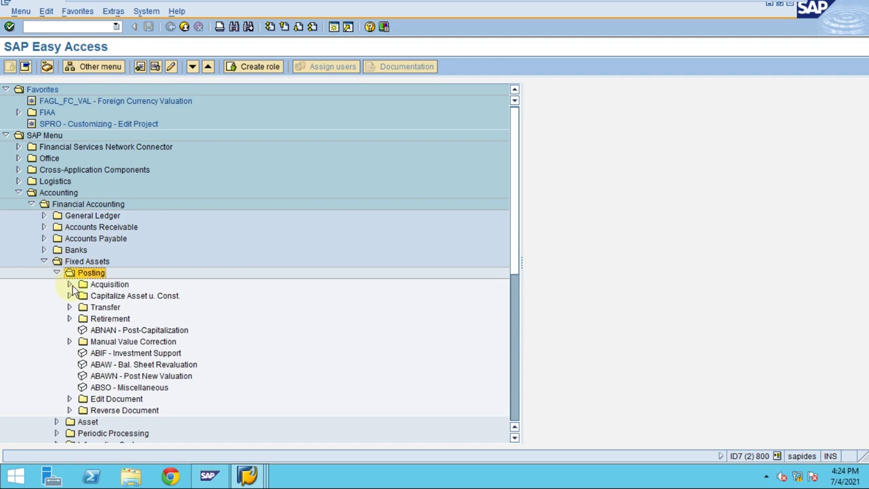
click(69, 285)
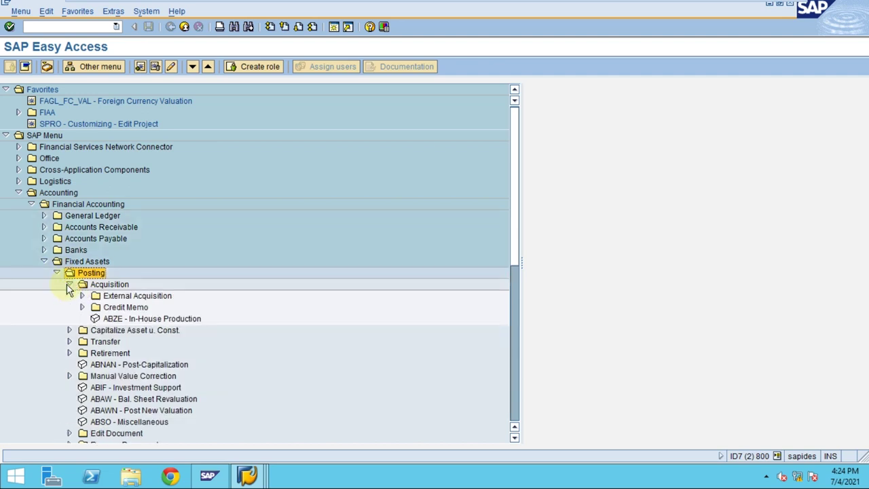
click(107, 297)
click(81, 297)
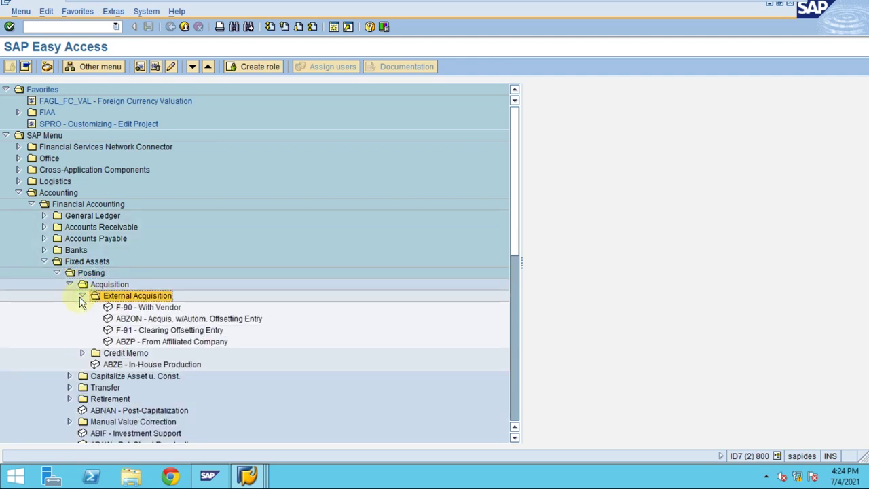
Review the external acquisition transactions F-90, ABZON, F-91 and ABZP, and expand the Credit Memo folder
click(132, 310)
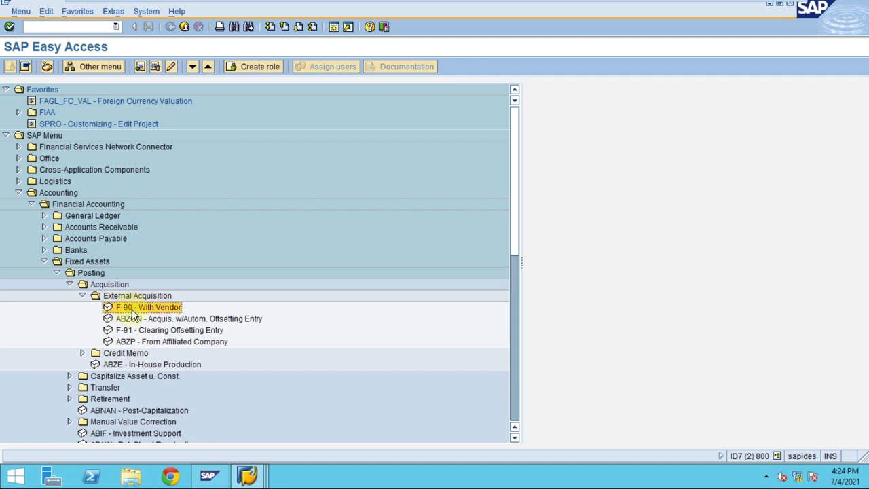
click(151, 321)
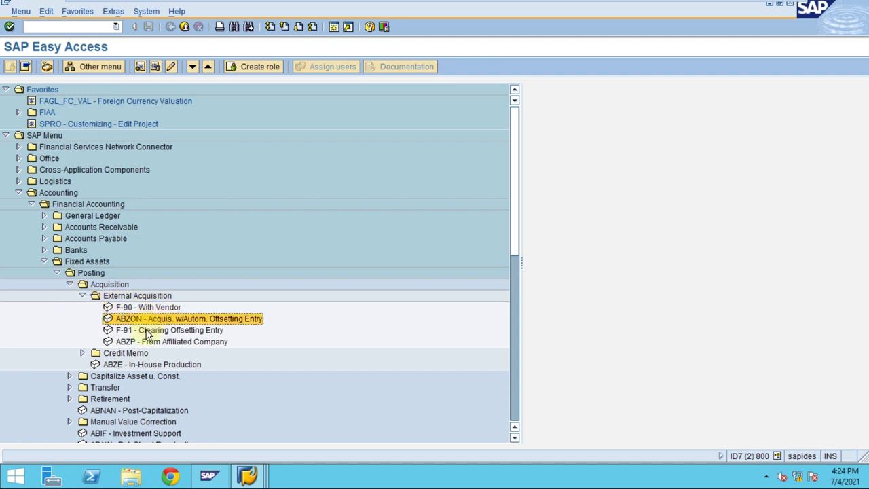
click(146, 330)
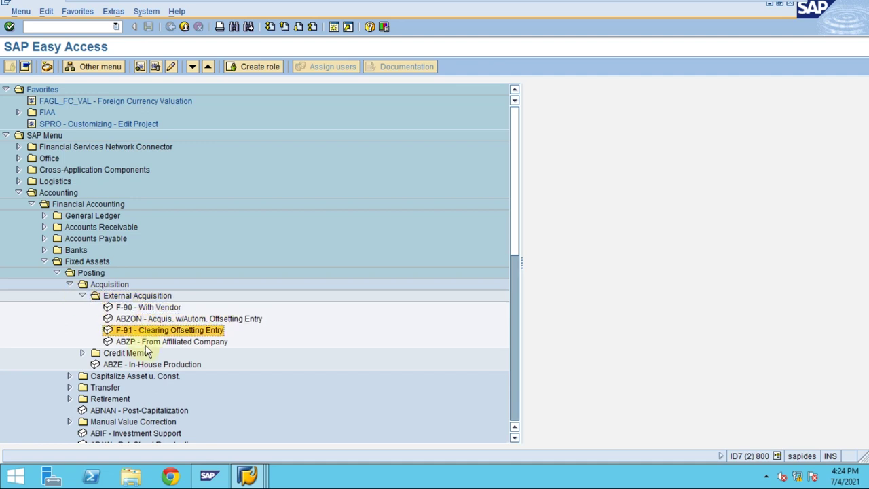
click(148, 343)
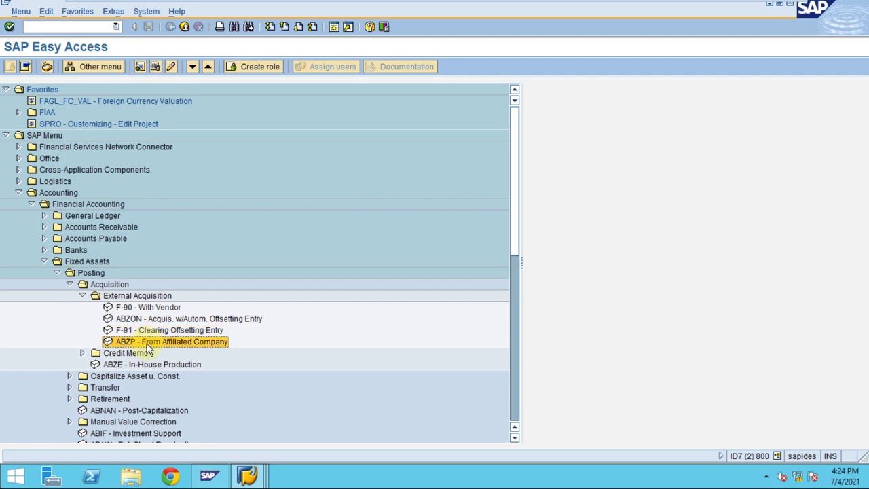
click(81, 354)
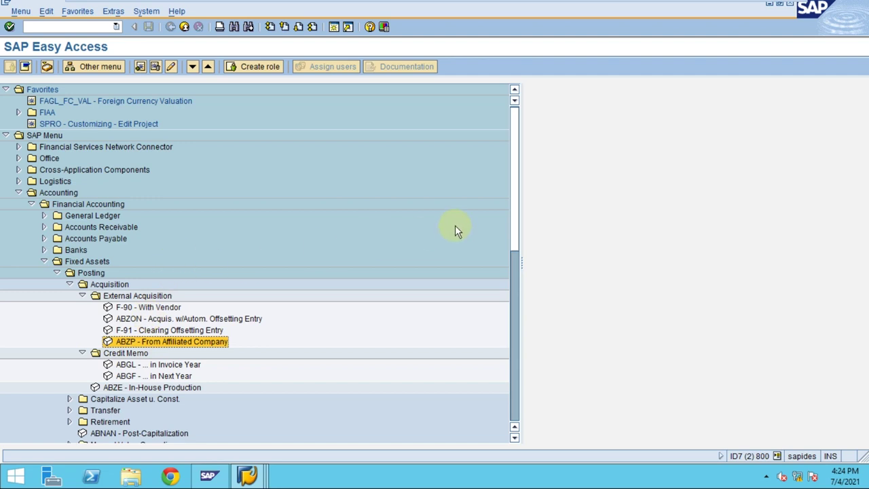
Open transaction F-90 - With Vendor from the External Acquisition folder
click(156, 310)
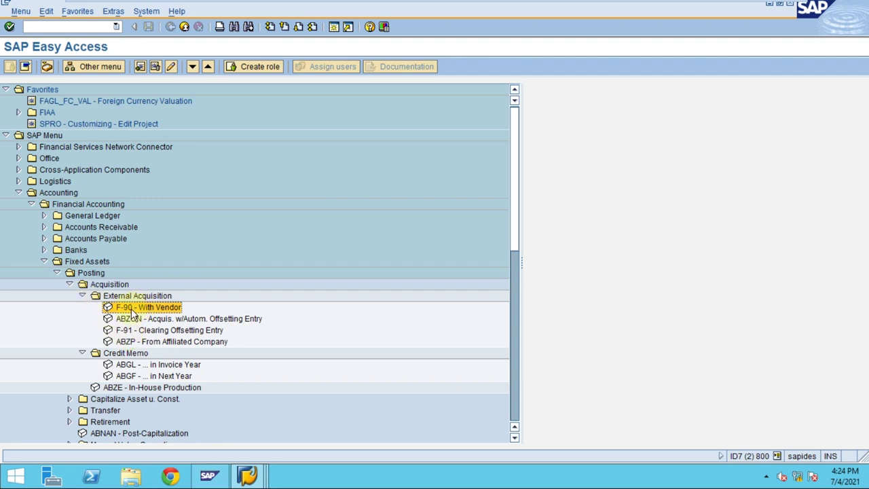
click(125, 296)
click(126, 307)
double_click(129, 312)
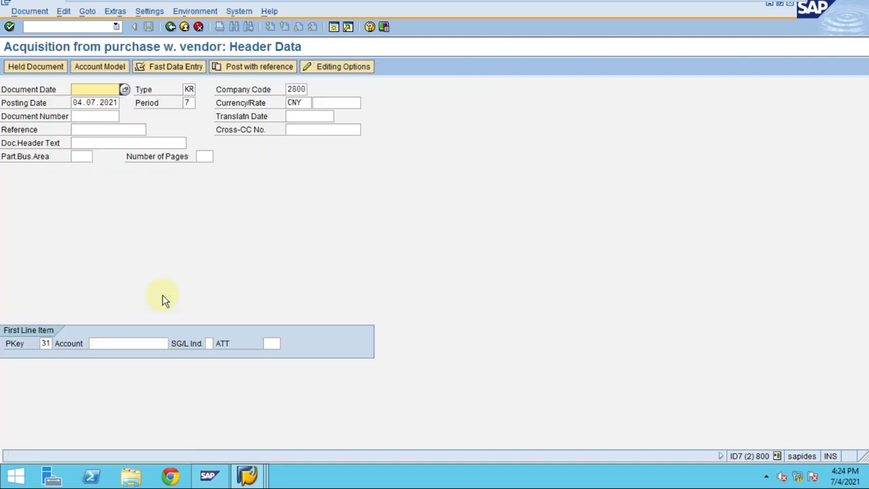
Set both the document date and the posting date of the acquisition to 01032020
text(01)
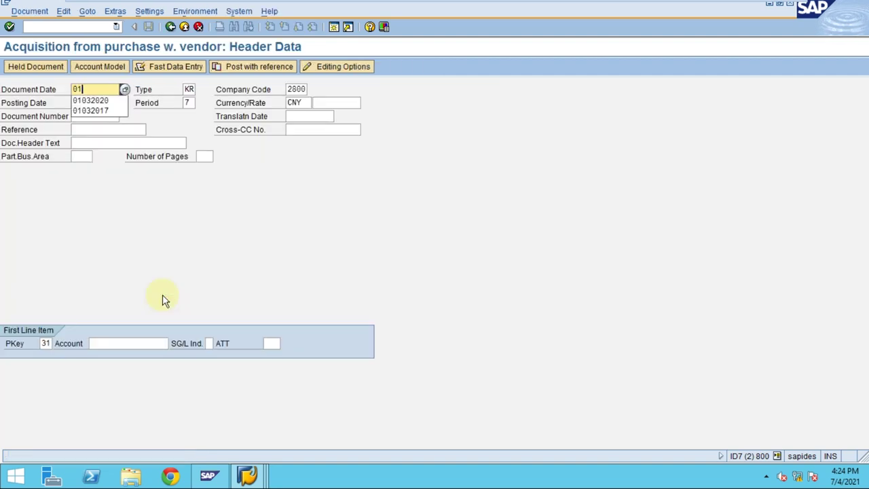
text(032020)
key(Tab)
key(Tab)
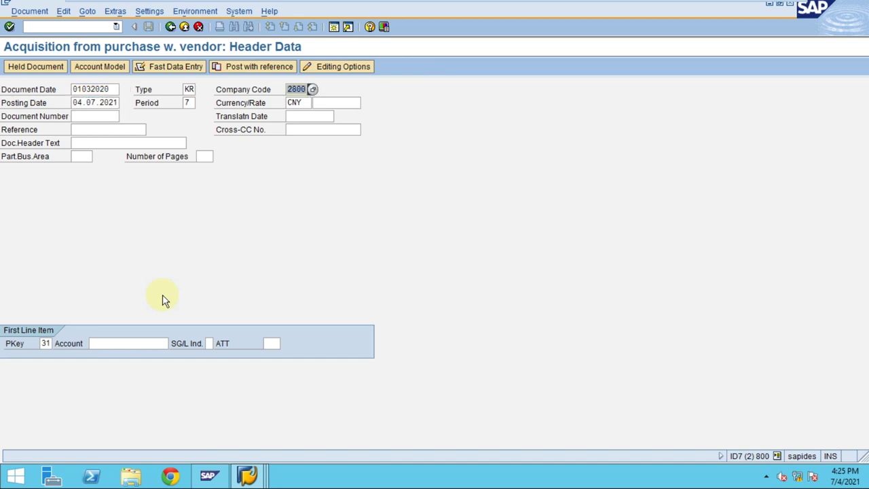
key(Tab)
text(01)
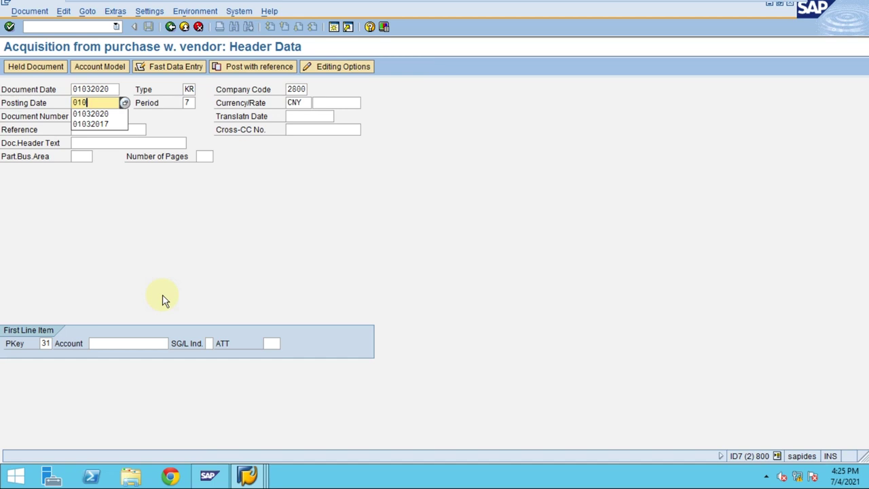
text(032020)
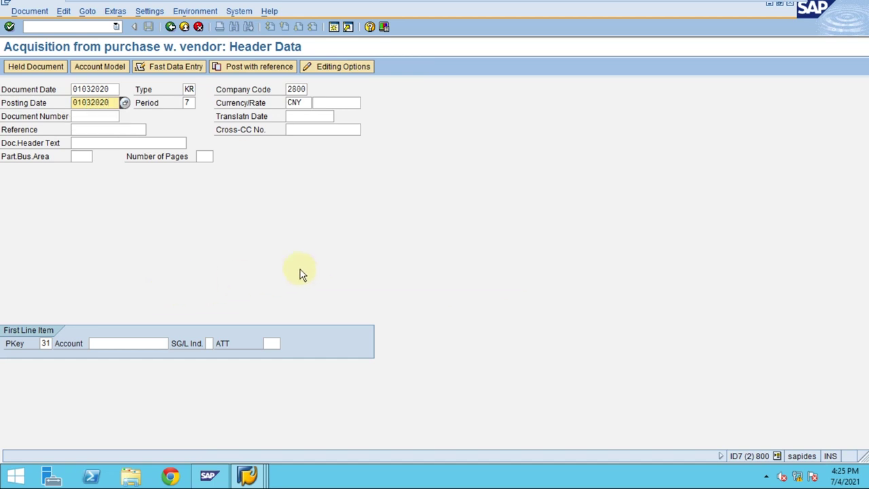
Look up company code 2800, BestRun China, in the list of company codes and check the document's currency
click(299, 90)
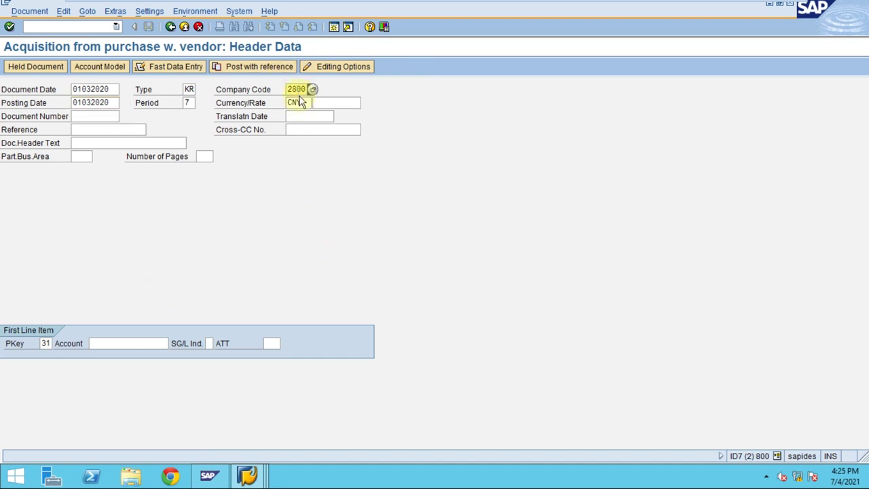
key(Return)
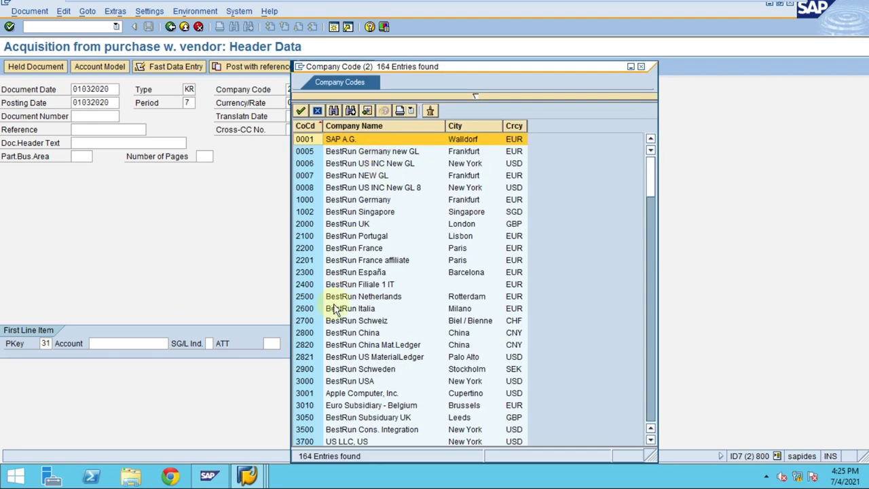
click(320, 336)
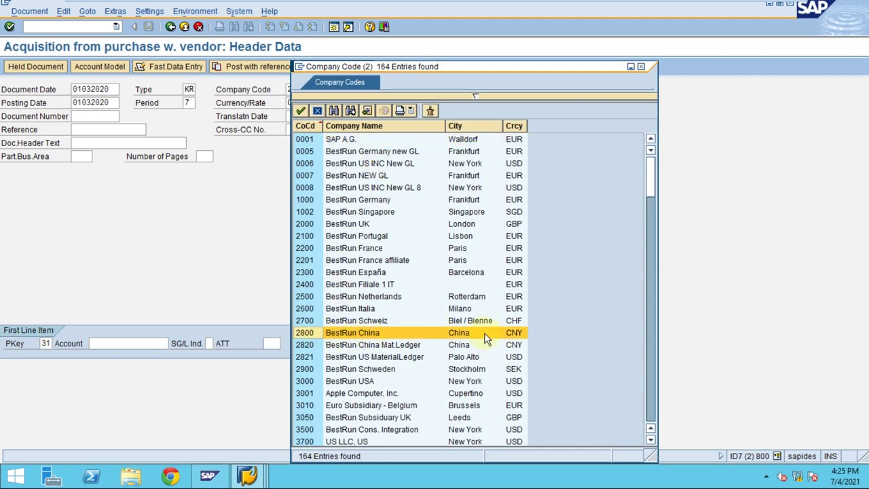
click(318, 110)
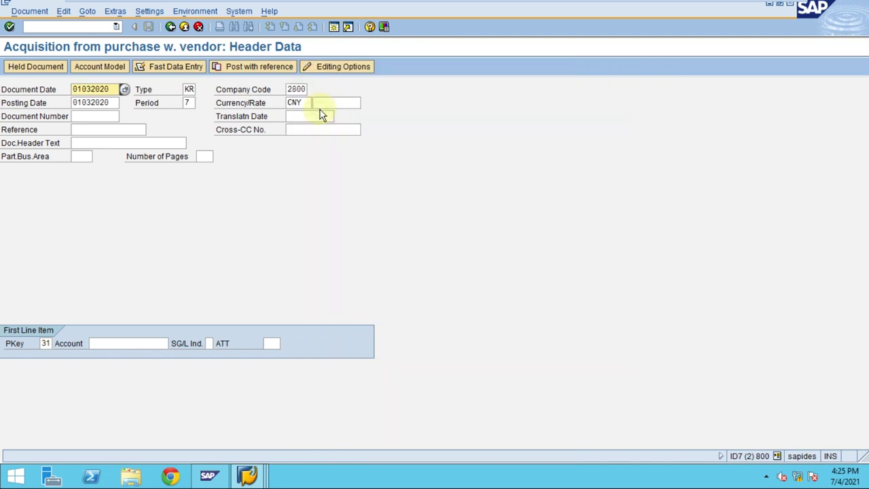
click(294, 102)
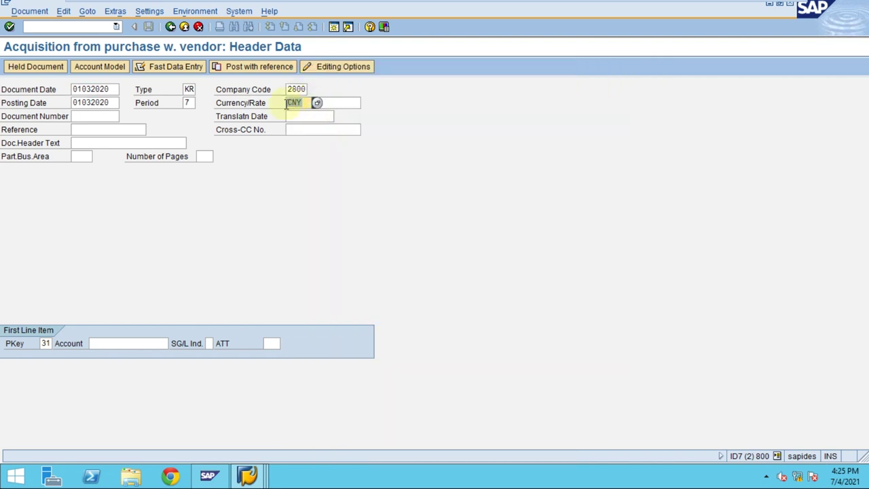
Enter a vendor account number in the first line item and Furniture as the reference, and submit the header data
click(102, 344)
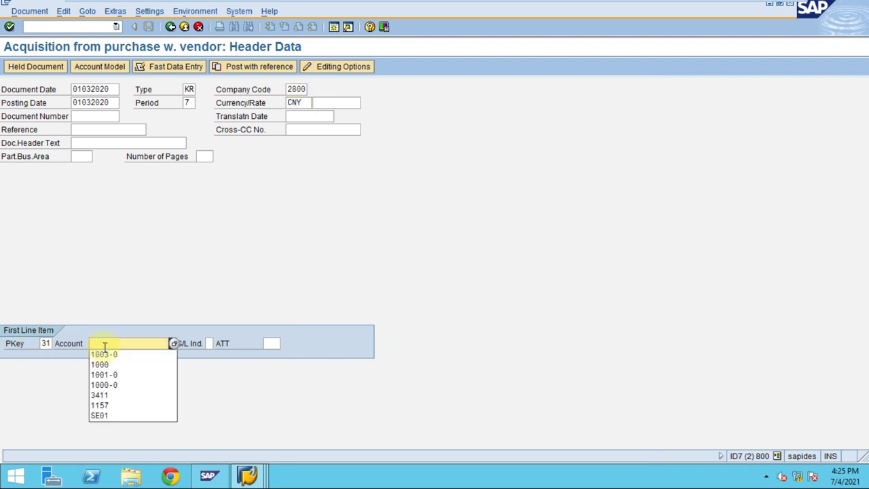
click(106, 406)
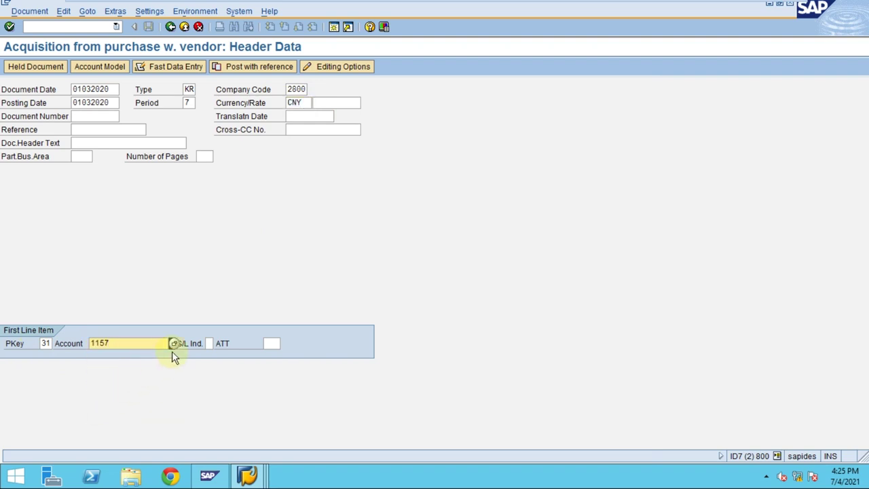
click(97, 132)
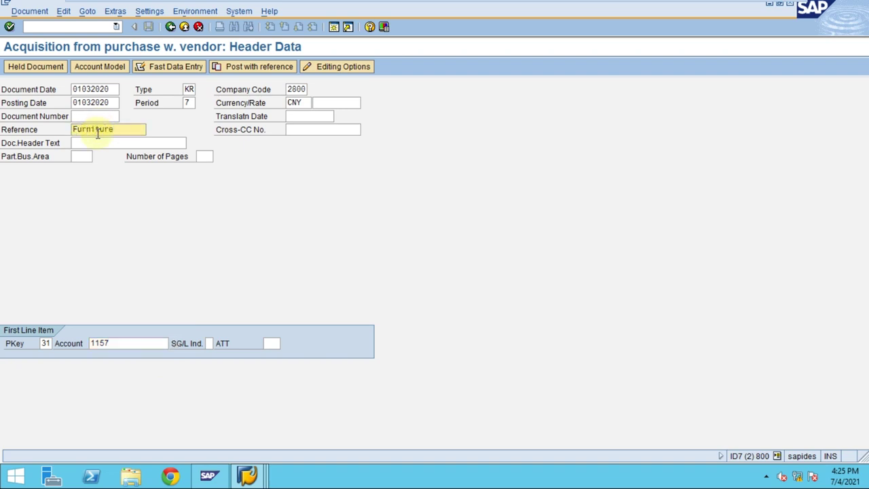
key(Return)
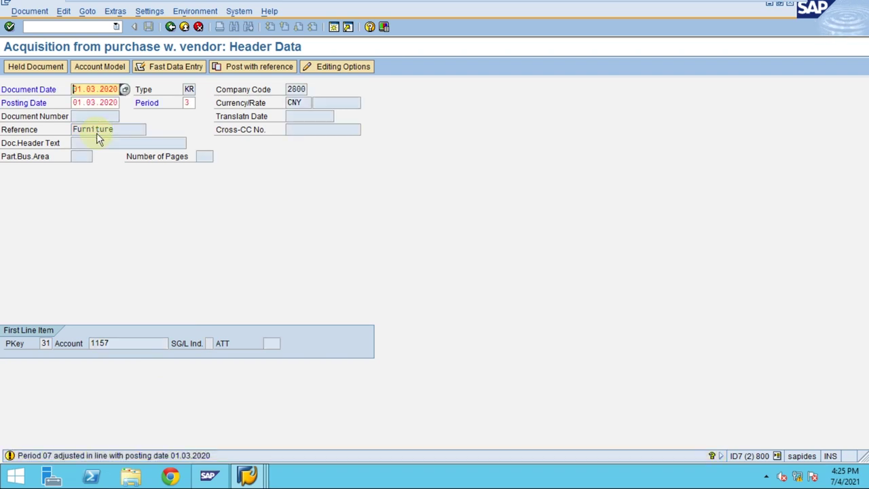
key(Return)
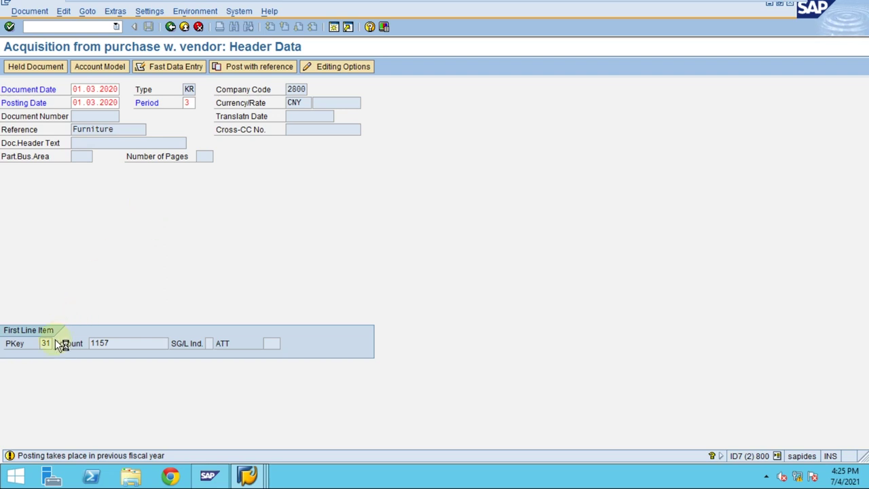
Replace the first line item's vendor account with the number of Delta Steel Inc. and continue to the vendor item
click(133, 345)
key(BackSpace)
key(BackSpace)
key(BackSpace)
key(BackSpace)
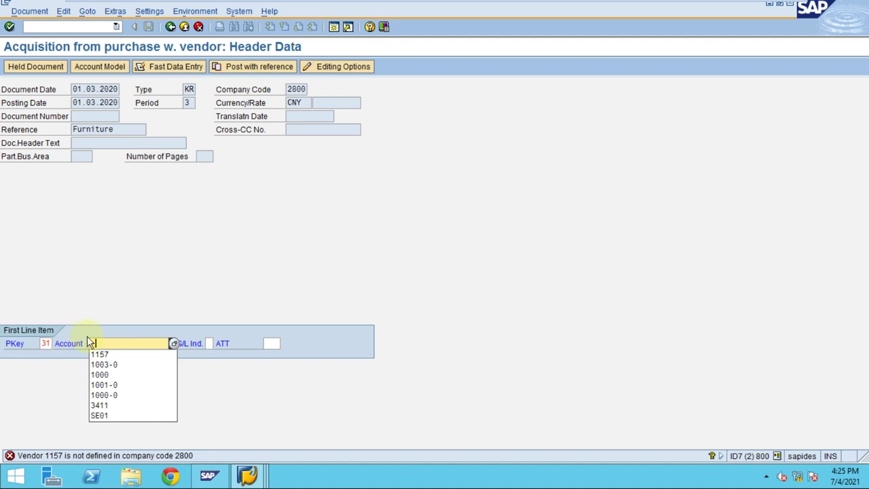
click(107, 406)
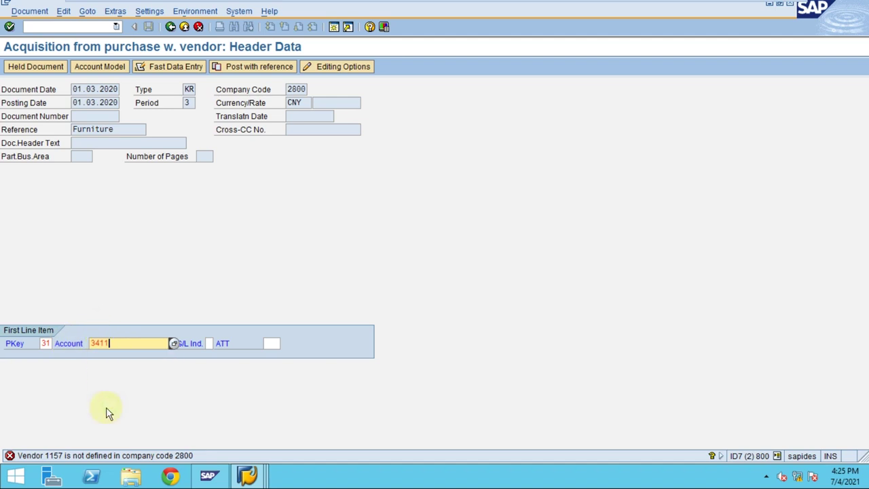
key(Return)
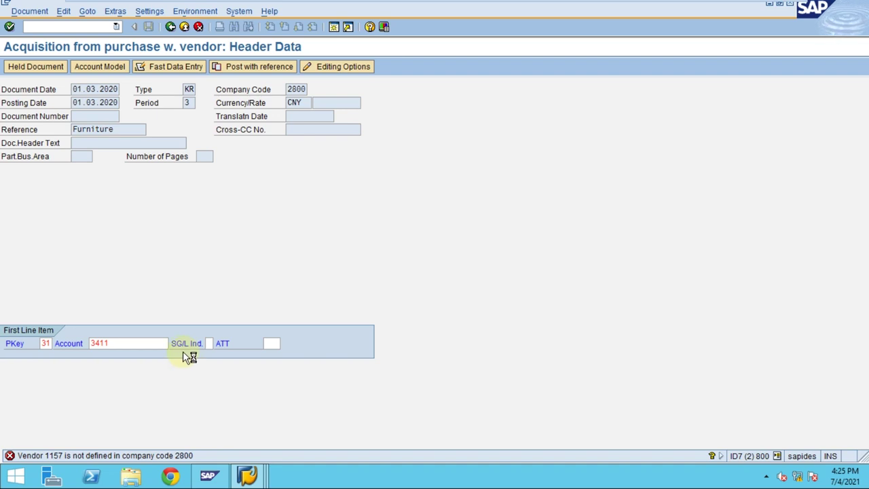
Set the vendor invoice item's amount to 10000 CNY
mouse_move(475, 6)
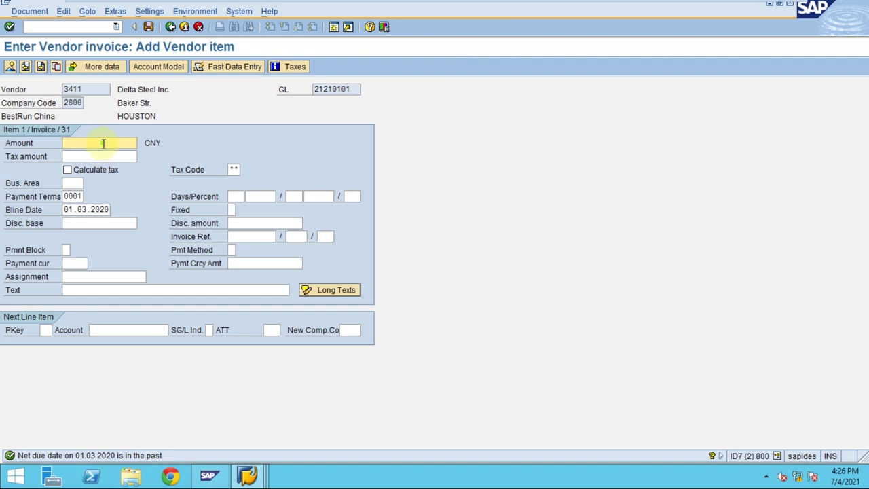
text(1000)
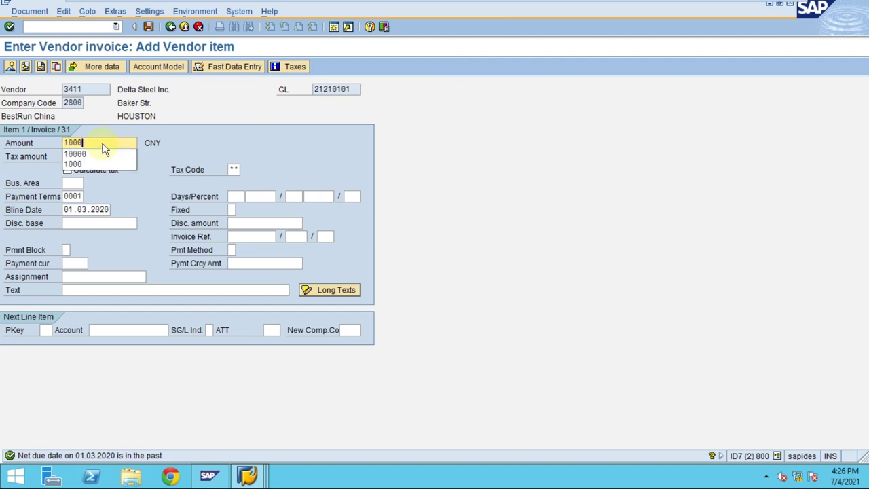
text(0)
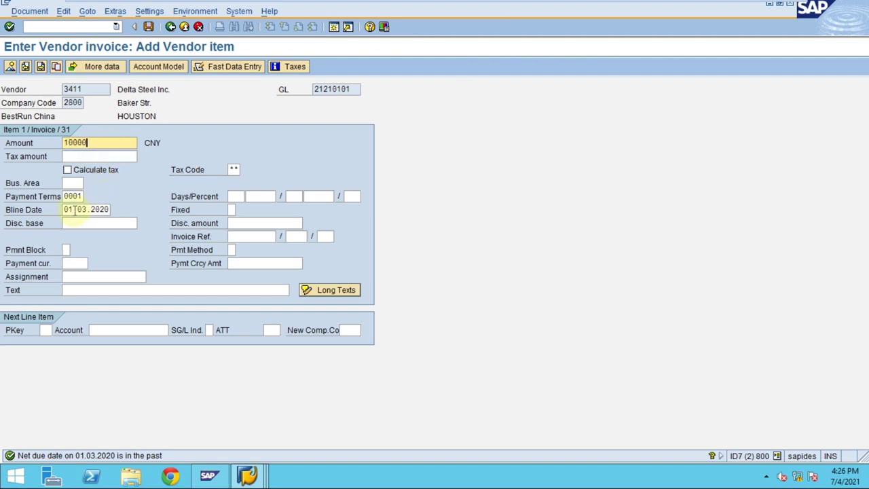
Set the next line item's posting key to 70 and open the list of assets for its account
click(72, 186)
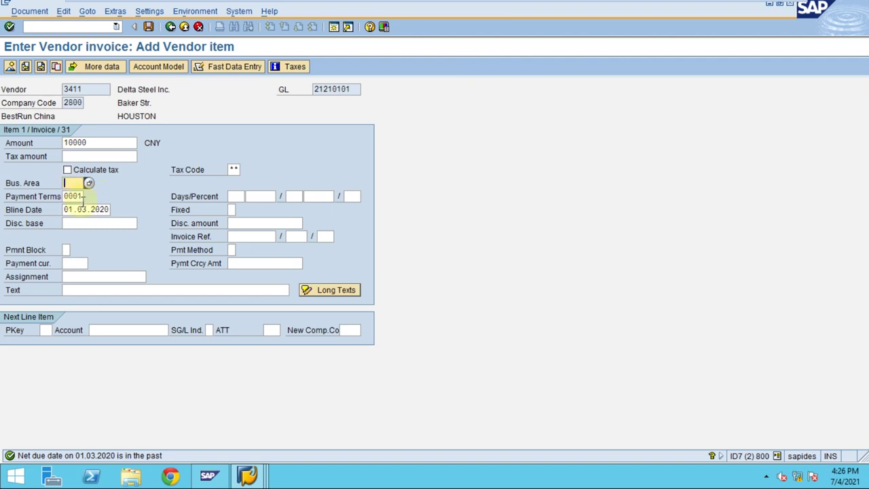
click(44, 332)
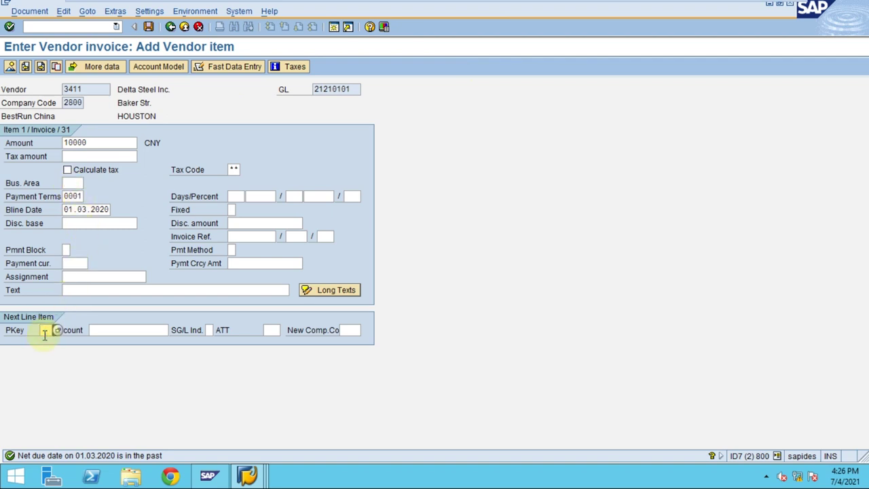
text(70)
click(108, 328)
click(107, 329)
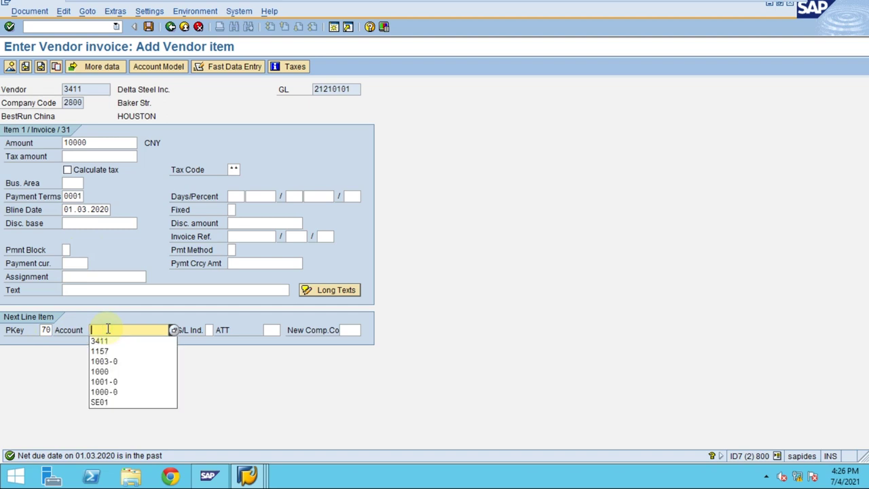
key(F4)
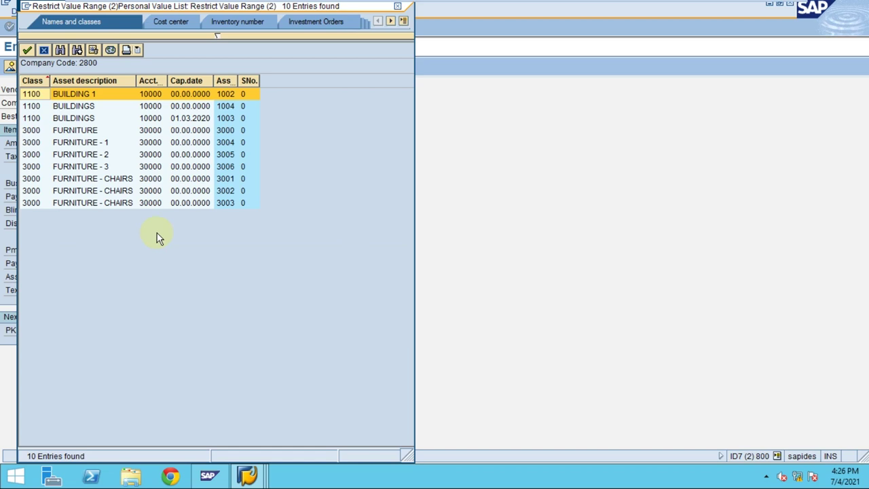
Sort the assets by asset number and choose the FURNITURE - CHAIRS asset 3001 as the next line item's account
click(201, 142)
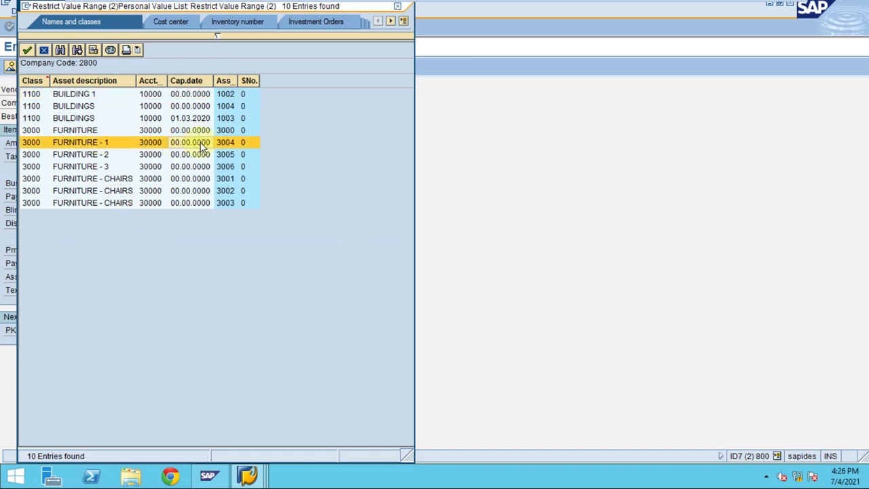
click(223, 80)
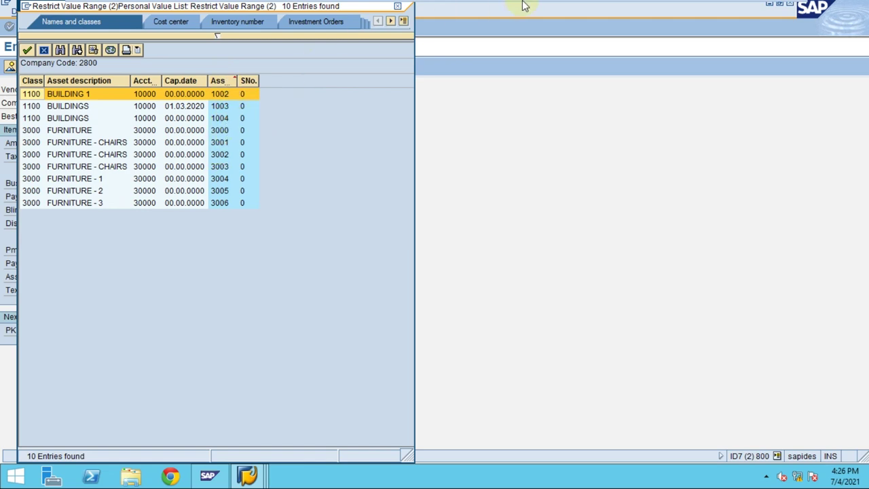
click(493, 8)
click(80, 146)
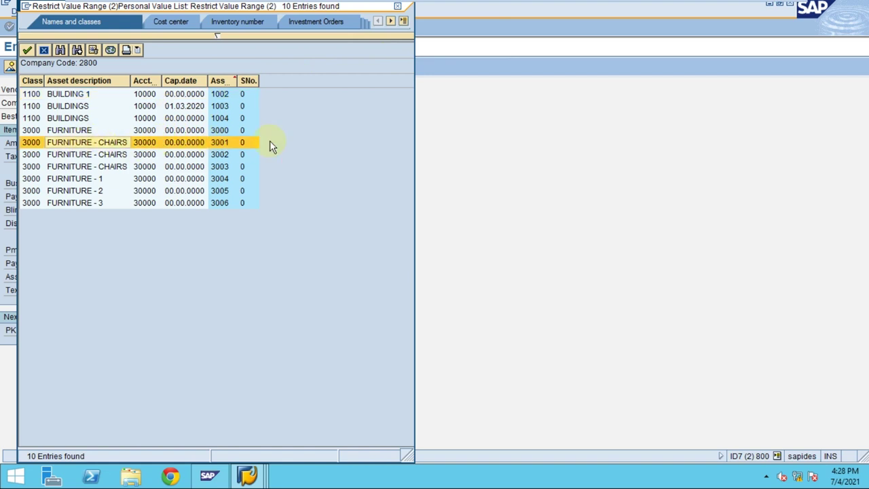
click(117, 156)
click(118, 167)
click(132, 143)
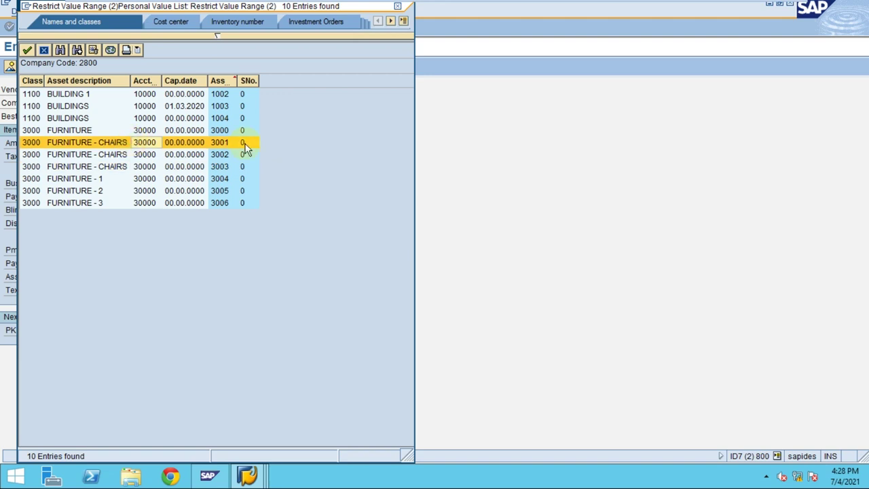
double_click(224, 148)
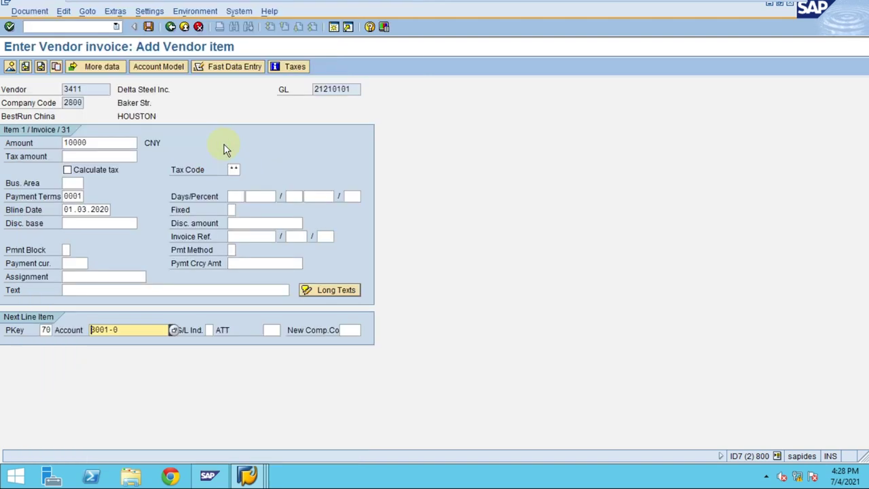
Set the next line item's asset transaction type to 100, External asset acquisition, and submit the vendor item
click(269, 330)
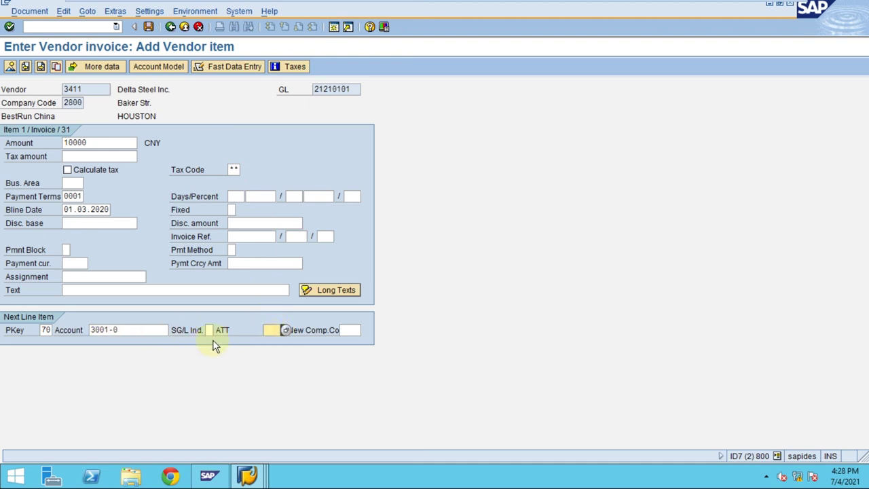
click(284, 330)
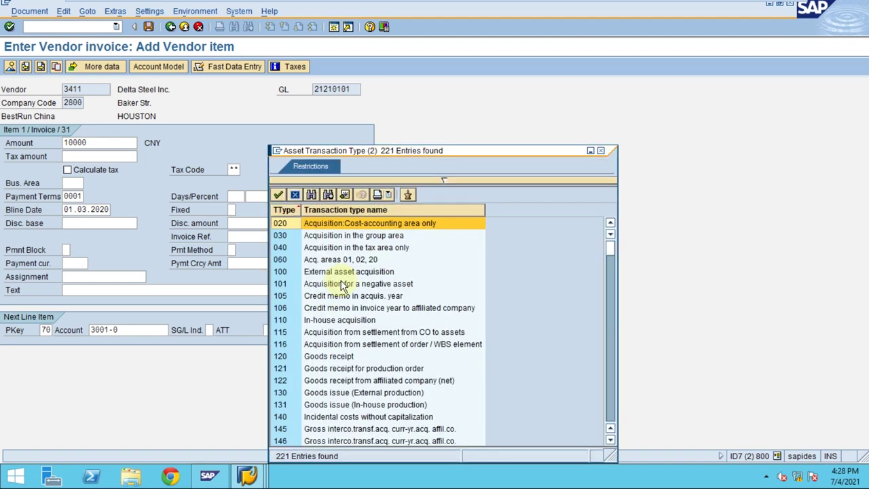
drag(389, 150, 534, 61)
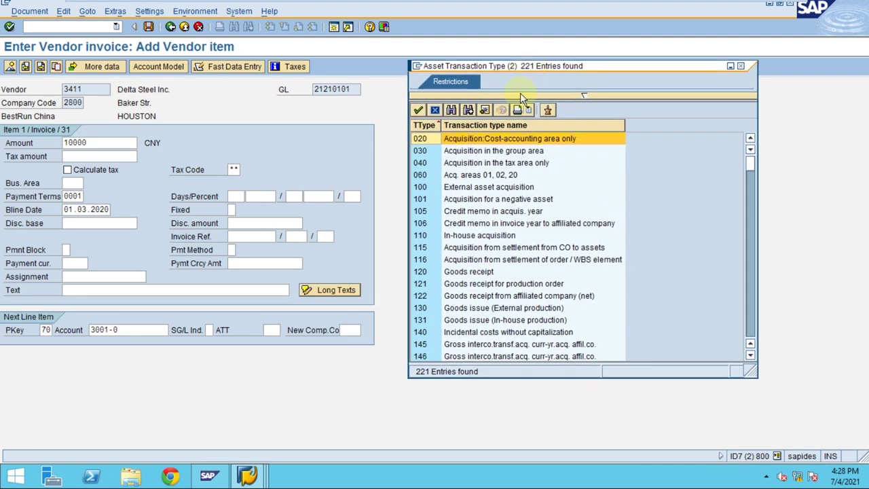
click(449, 190)
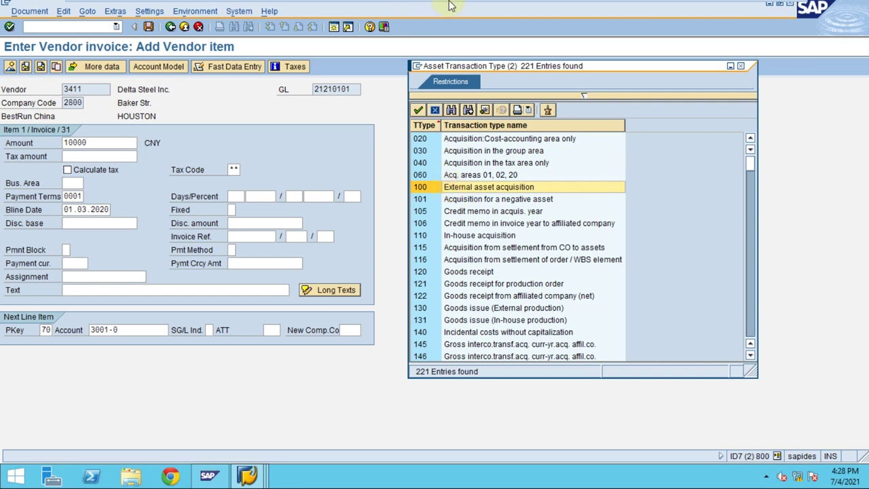
mouse_move(456, 11)
double_click(427, 189)
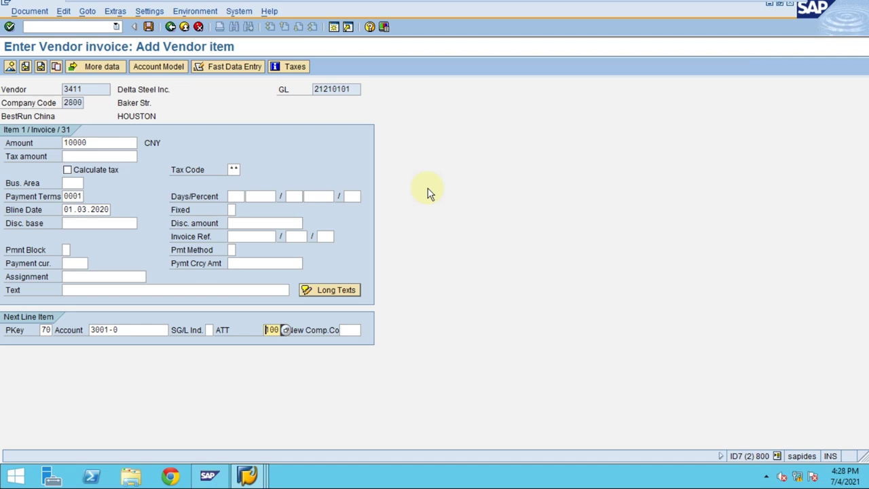
key(Return)
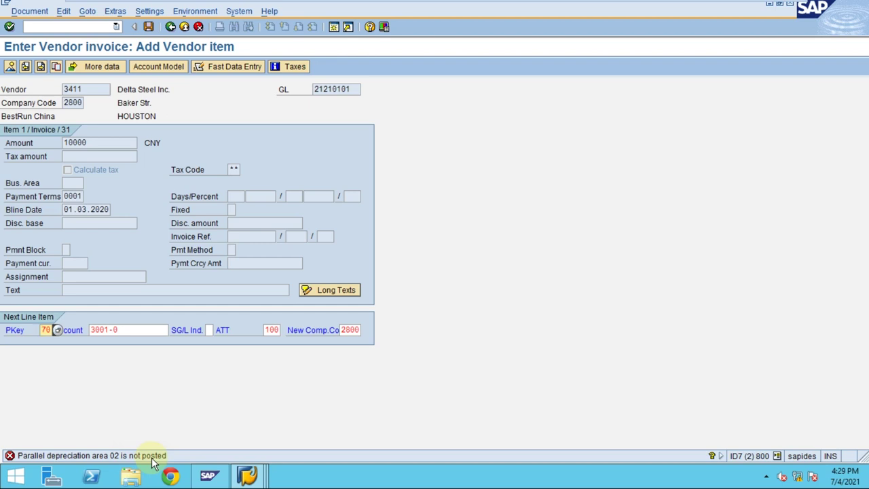
Start a second session and open the SAP Reference IMG through SPRO project customizing
click(335, 27)
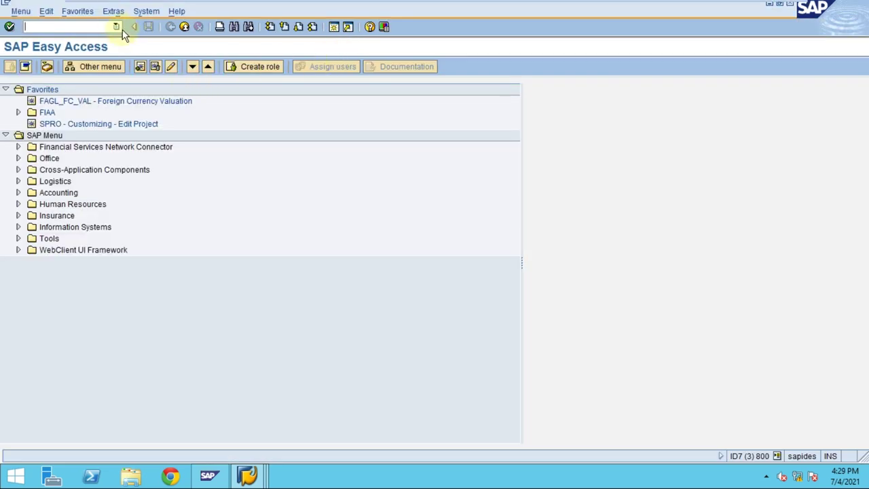
double_click(81, 126)
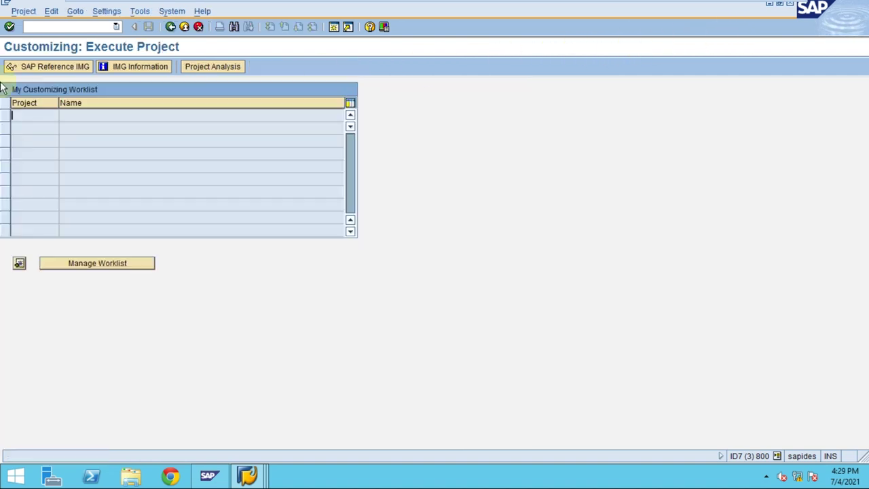
click(73, 66)
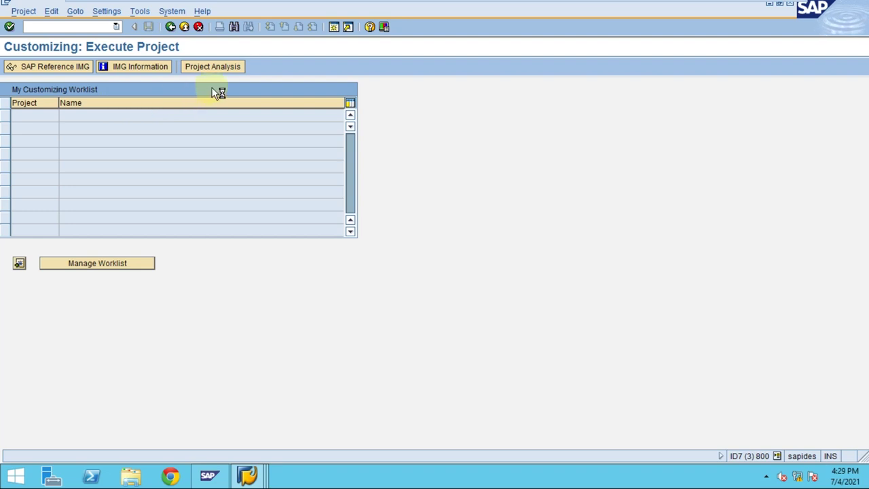
mouse_move(506, 8)
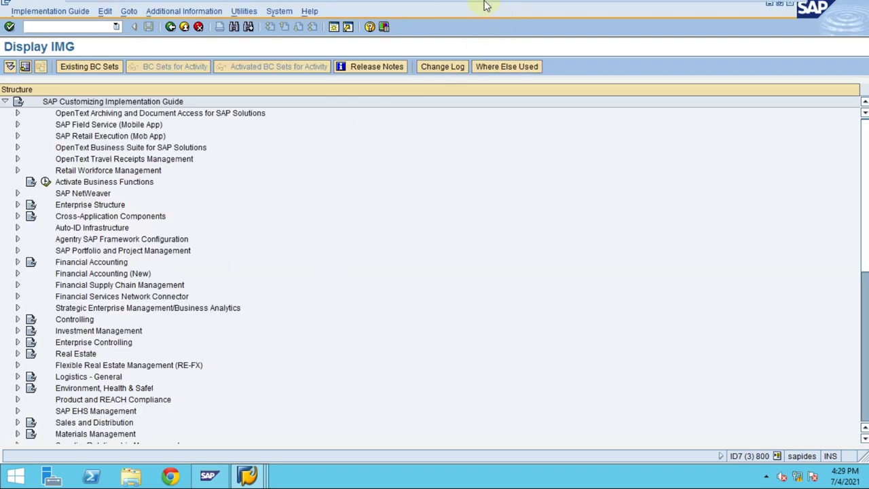
click(493, 9)
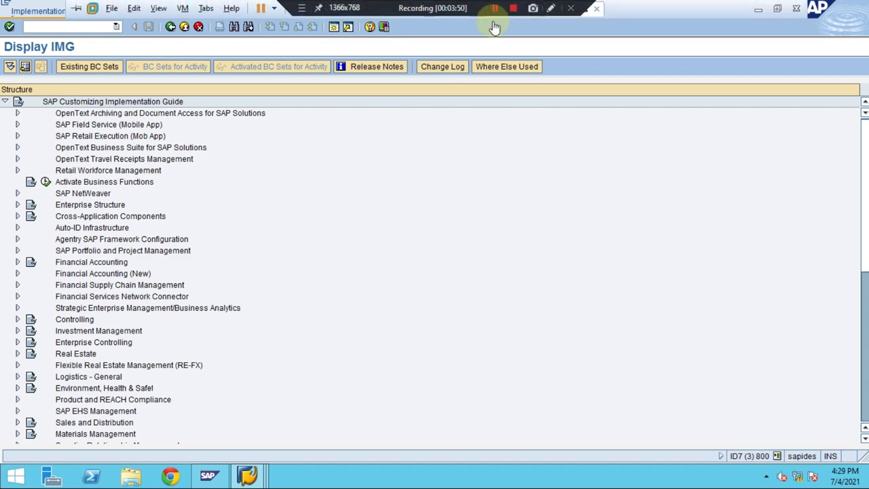
Under Financial Accounting, Asset Accounting, expand Valuation and Depreciation, and run Determine Depreciation Areas for Ordinary Depreciation
click(80, 265)
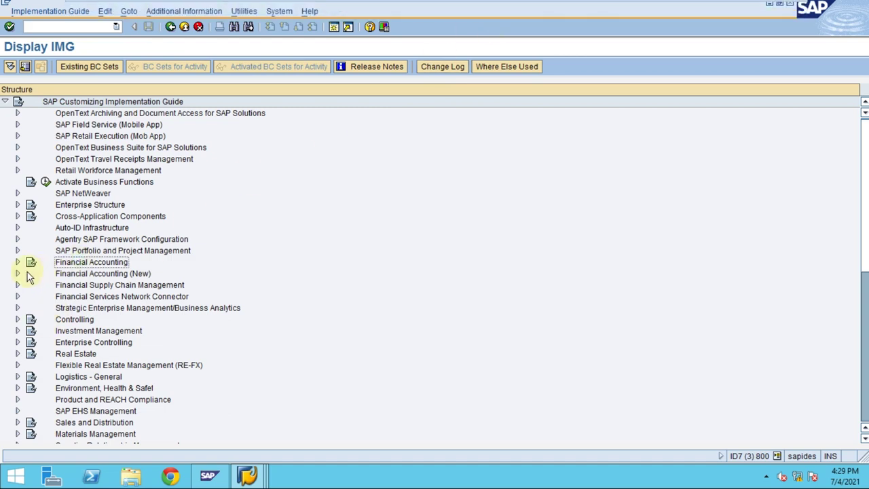
click(18, 263)
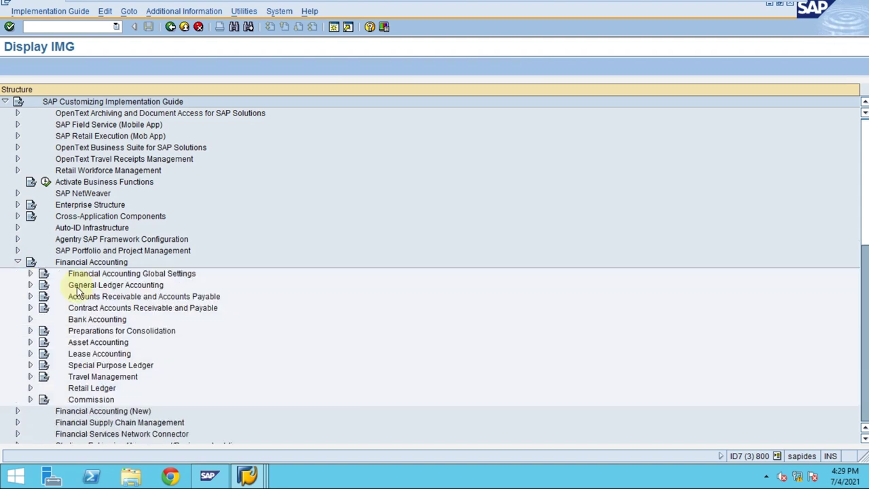
click(30, 343)
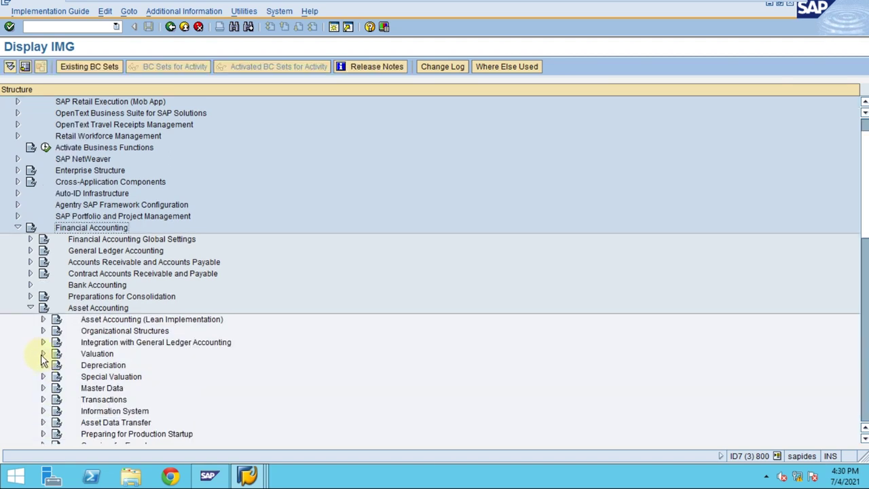
click(42, 355)
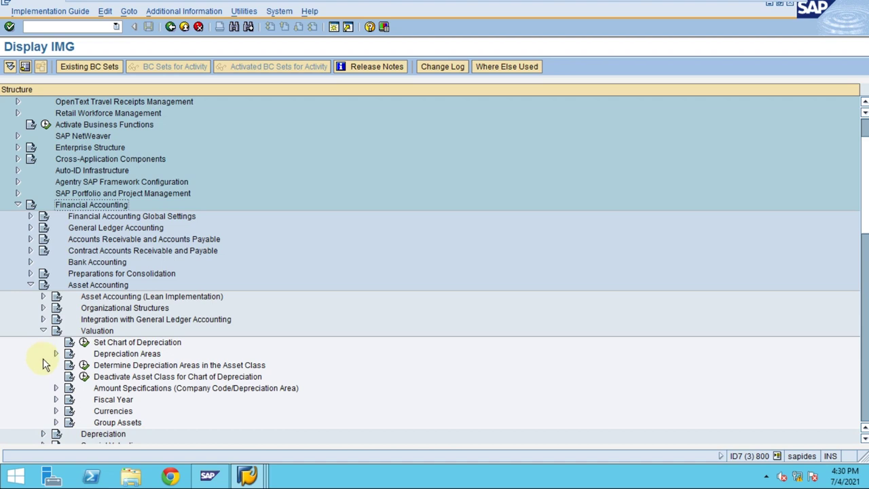
scroll(42, 365, down, 2)
click(42, 354)
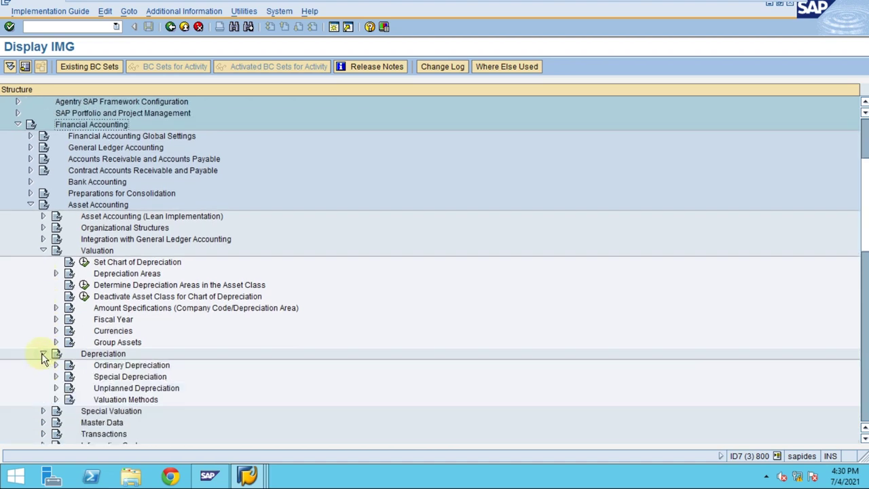
click(57, 365)
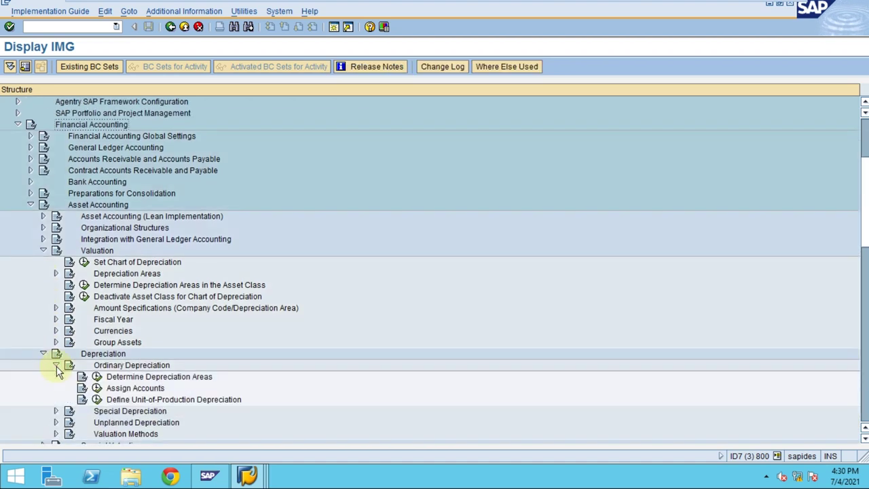
click(97, 376)
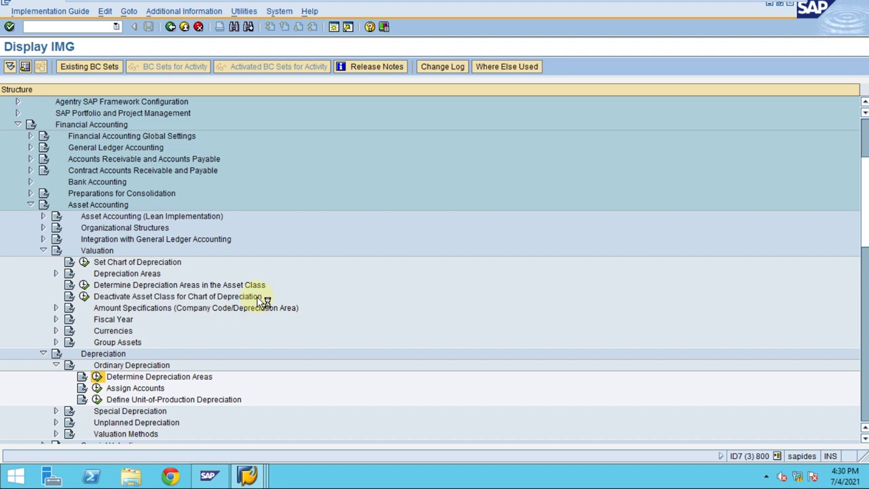
Leave the asset class lock view and display the depreciation areas of asset class 3000, Fixture and fittings
mouse_move(422, 3)
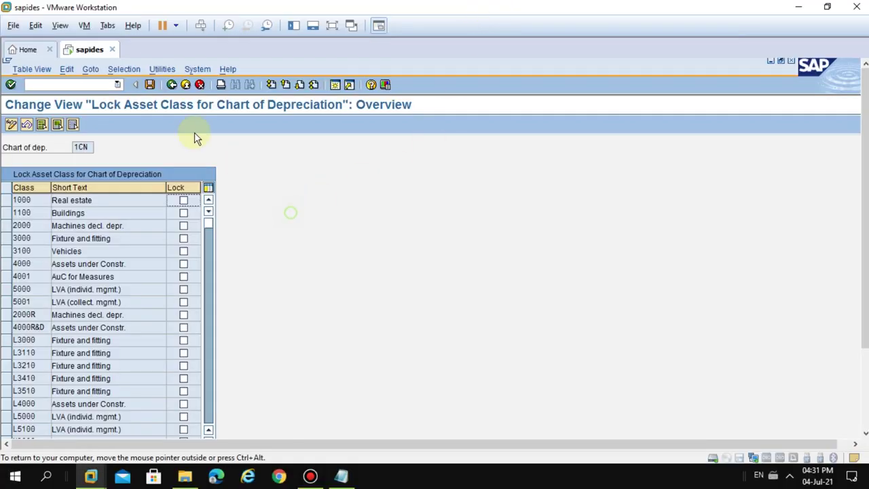
click(171, 84)
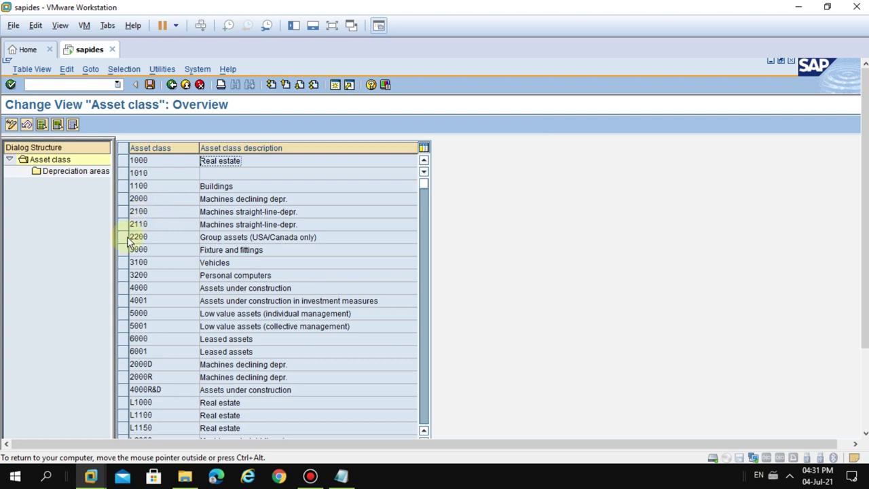
click(124, 251)
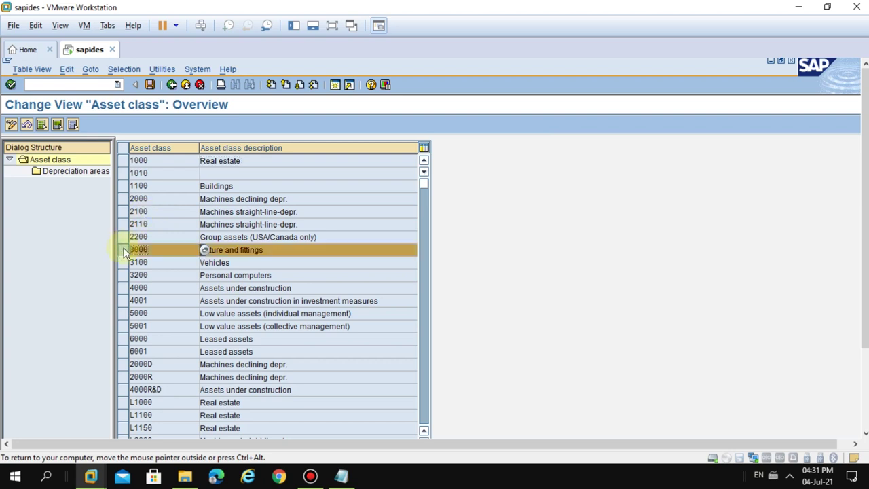
double_click(85, 174)
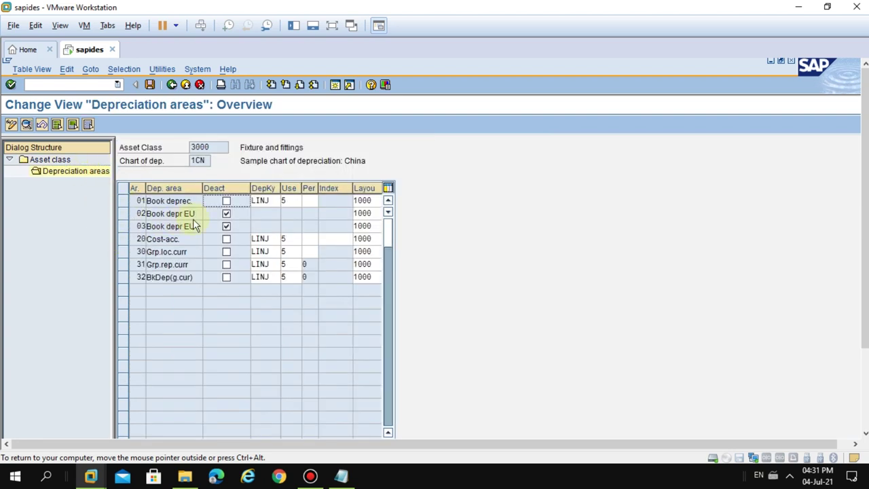
Widen the dialog structure pane and activate depreciation areas 02 and 03, Book depr EU, for asset class 3000
drag(116, 246, 182, 242)
click(293, 226)
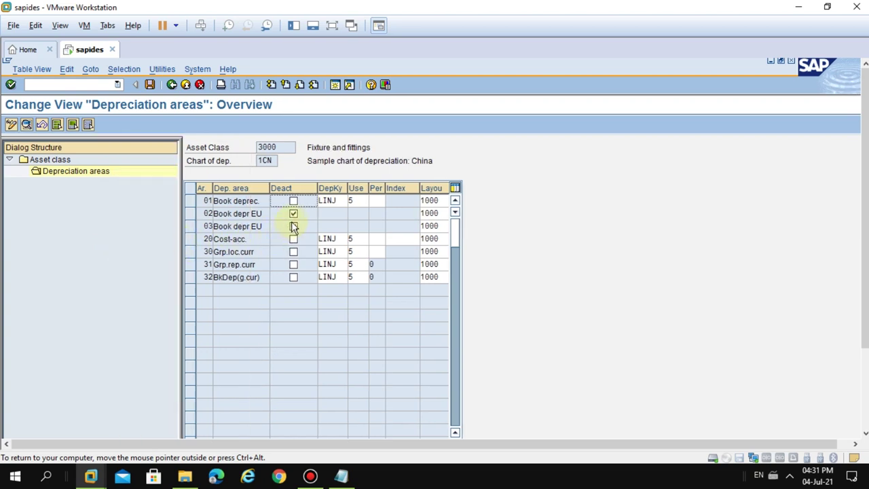
click(292, 214)
key(Return)
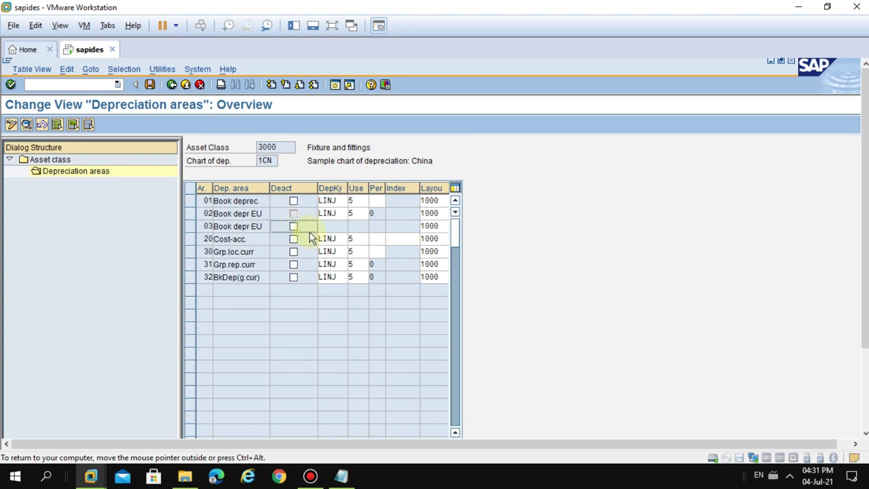
key(Return)
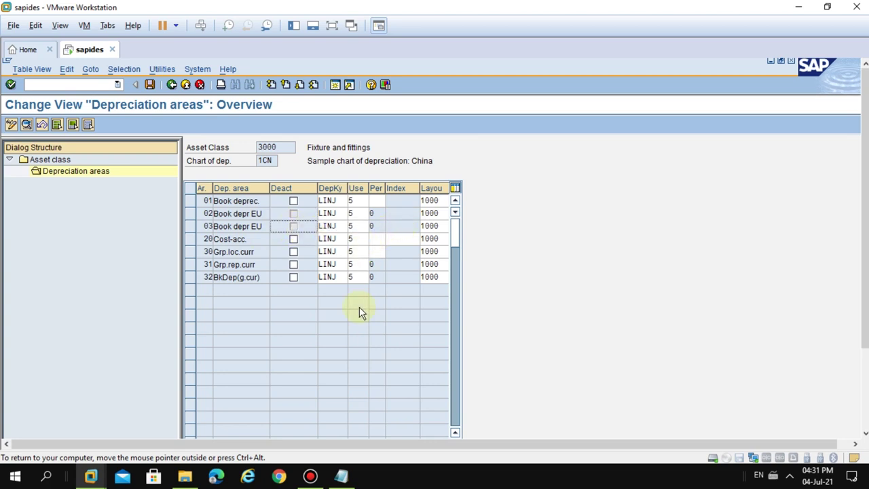
Save the depreciation area changes under the New Company Code customizing request and return to the IMG
click(150, 84)
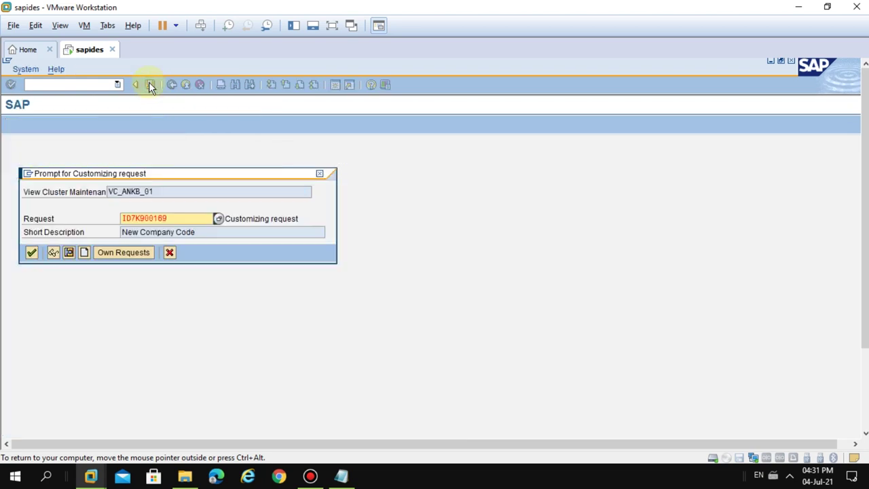
click(31, 252)
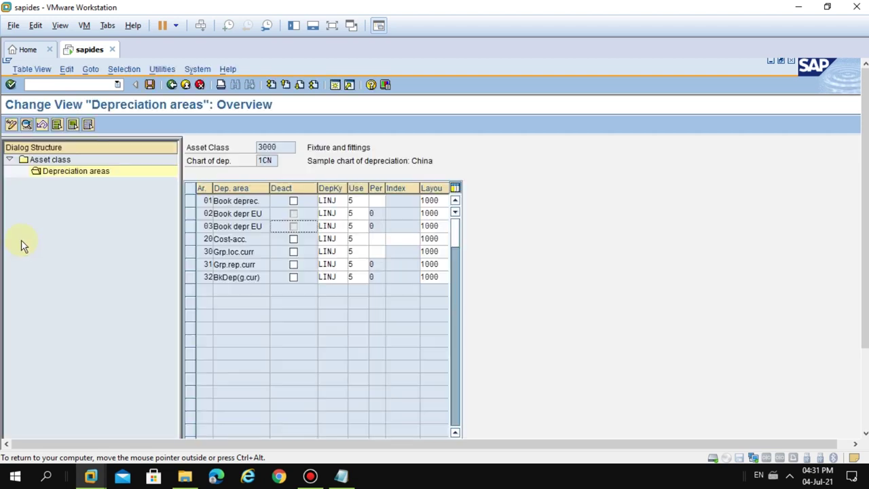
click(188, 86)
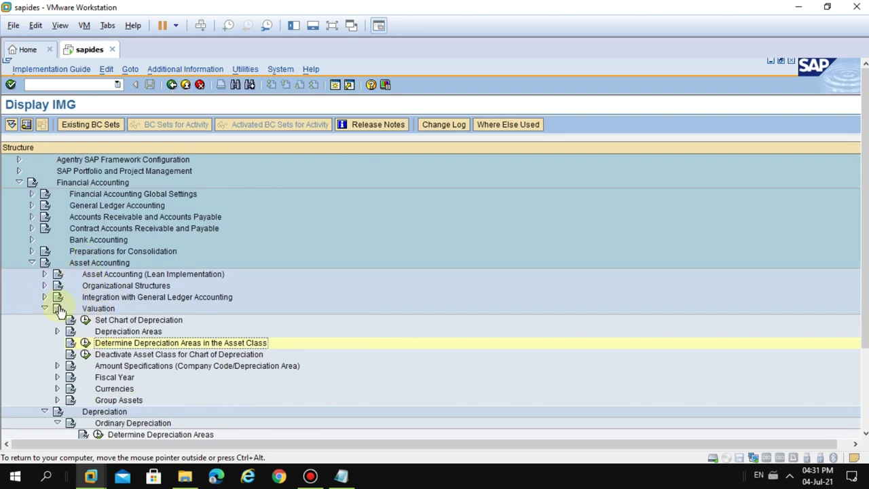
End the customizing session and bring up the open F-90 vendor invoice with the virtual machine in full screen
scroll(519, 252, up, 3)
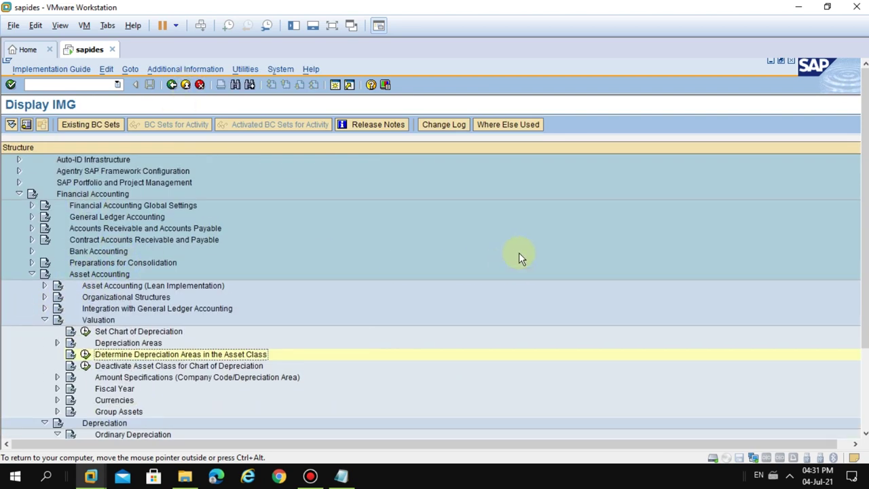
scroll(518, 258, up, 1)
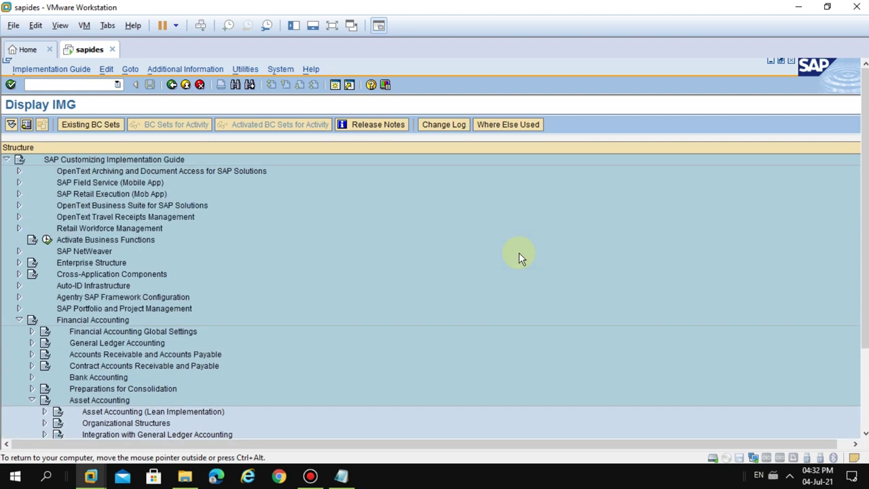
click(281, 68)
click(292, 97)
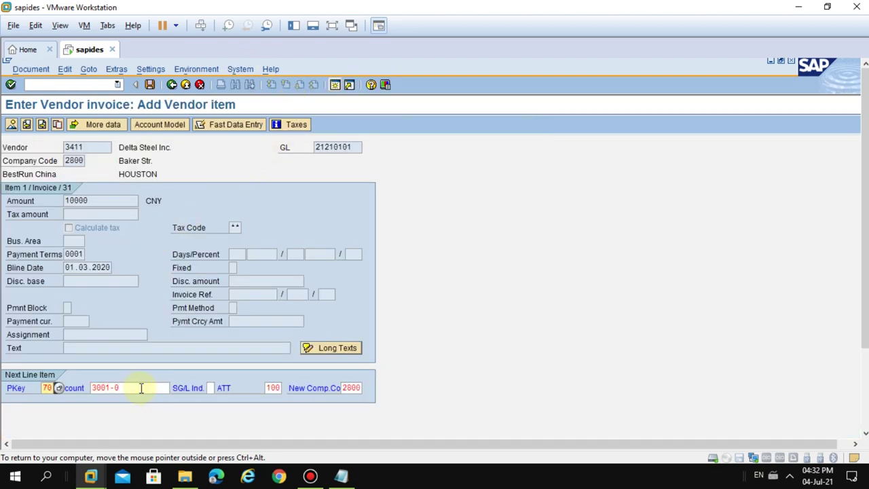
click(333, 25)
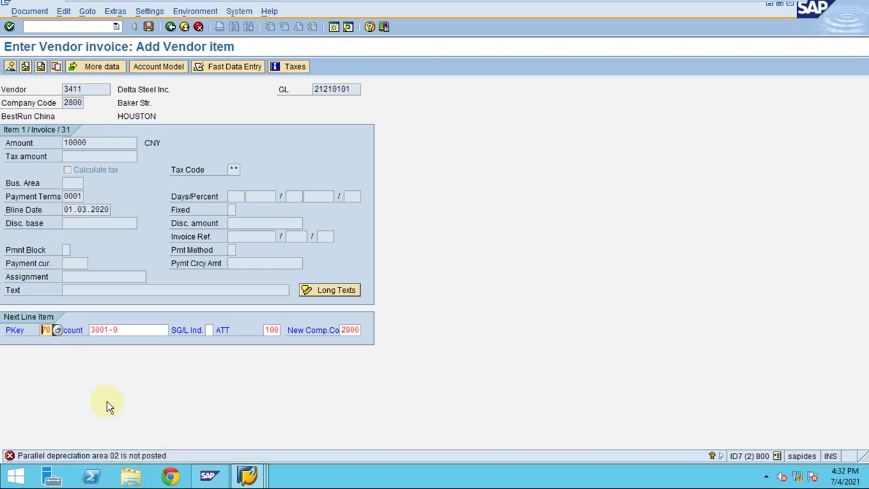
Clear the next line item's posting key, account and transaction type, and submit the vendor item
key(Delete)
key(Tab)
key(Delete)
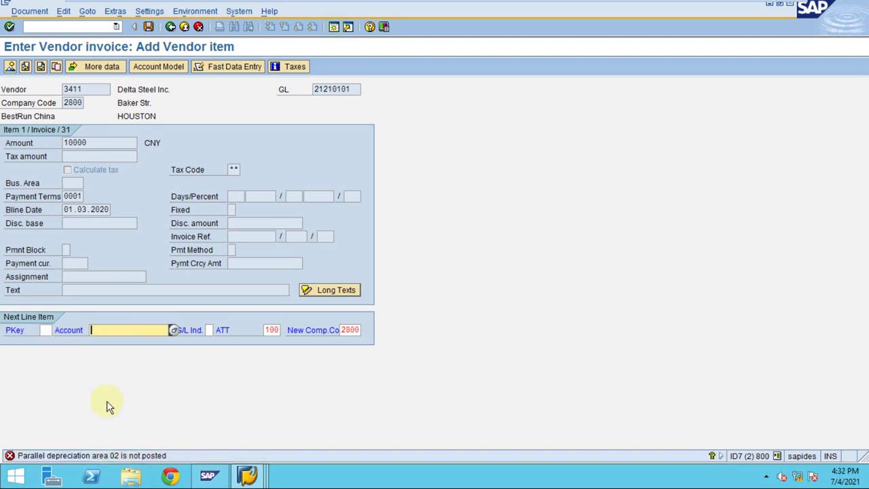
key(Tab)
key(Tab)
key(Return)
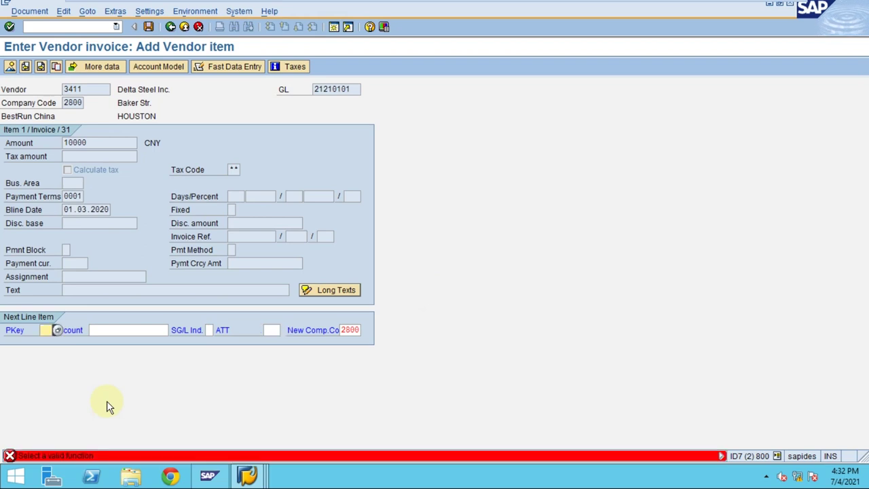
Re-enter the next line item with posting key 70, asset 3001-0 and transaction type 100, and try to submit it
key(Delete)
key(Down)
key(Return)
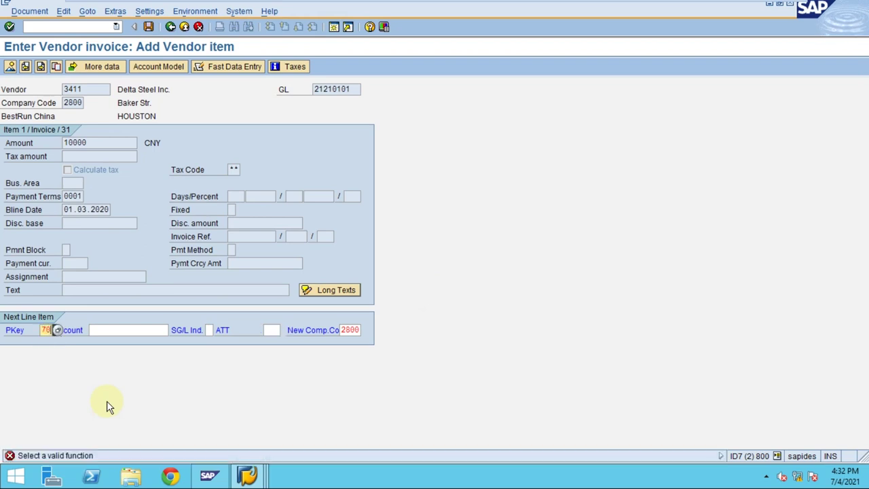
key(Tab)
key(Delete)
key(Down)
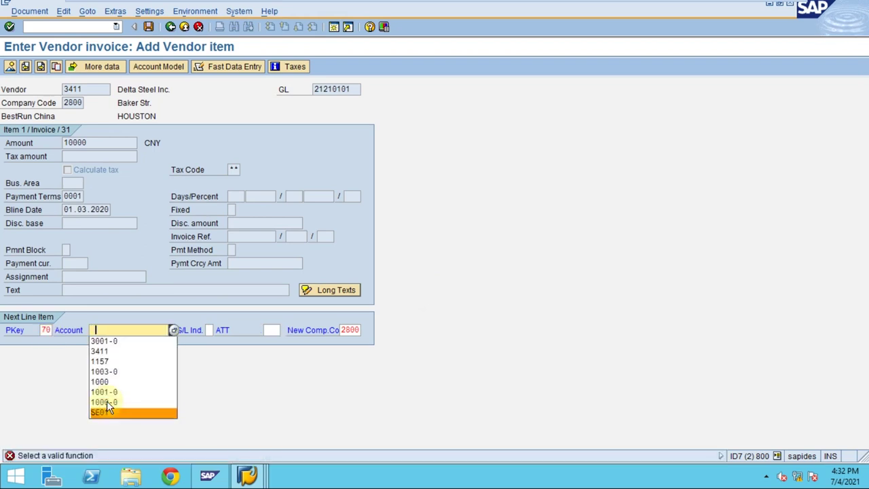
click(103, 341)
click(273, 330)
text(100)
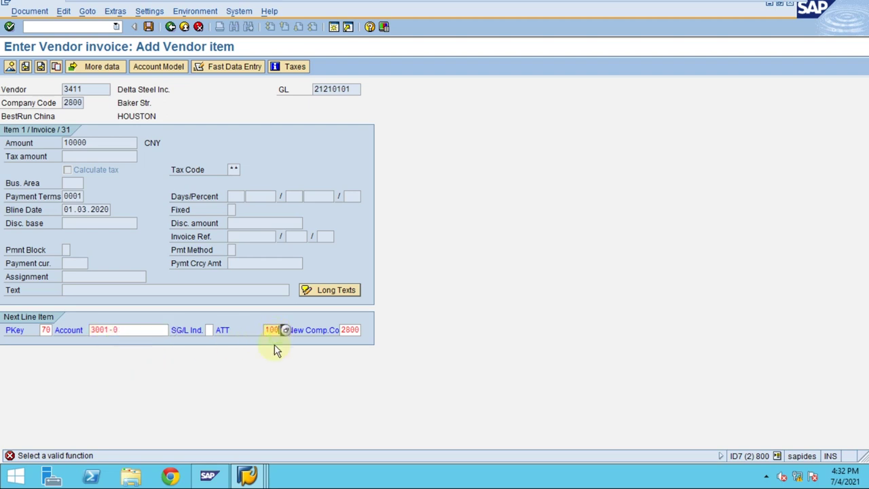
key(Return)
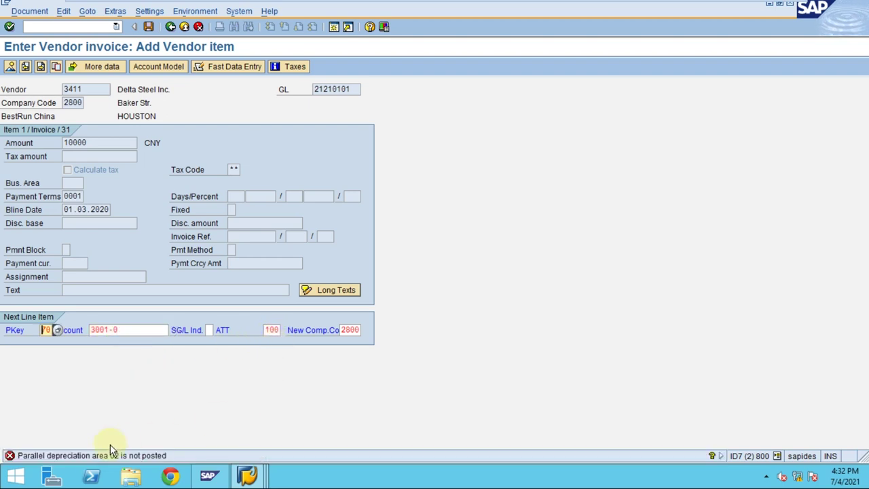
Exit the vendor invoice without keeping its data and reopen the acquisition from purchase with vendor transaction
click(97, 26)
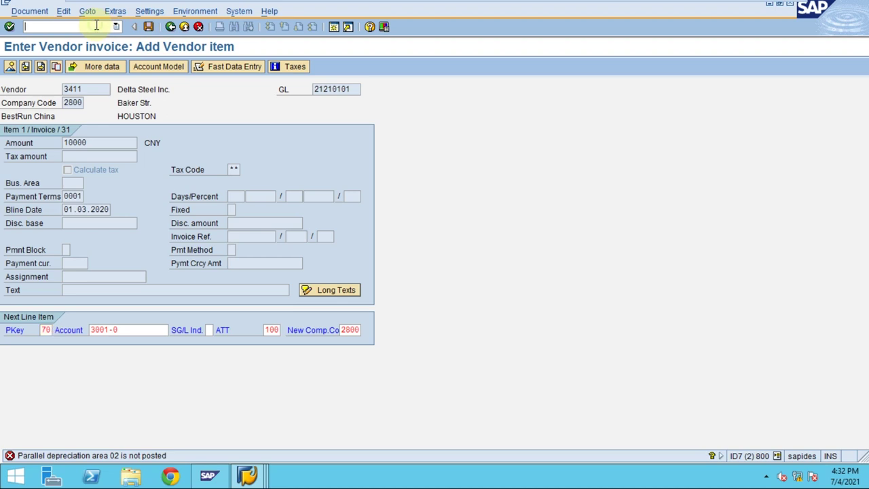
click(185, 27)
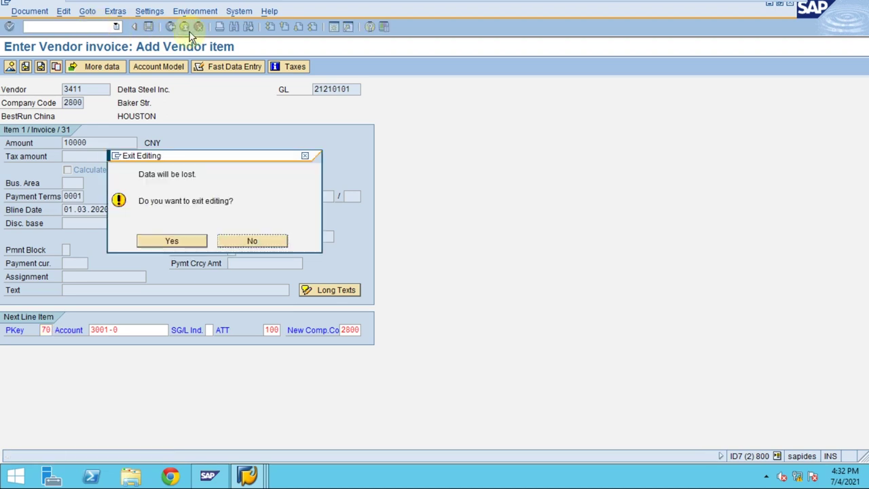
click(176, 242)
double_click(132, 304)
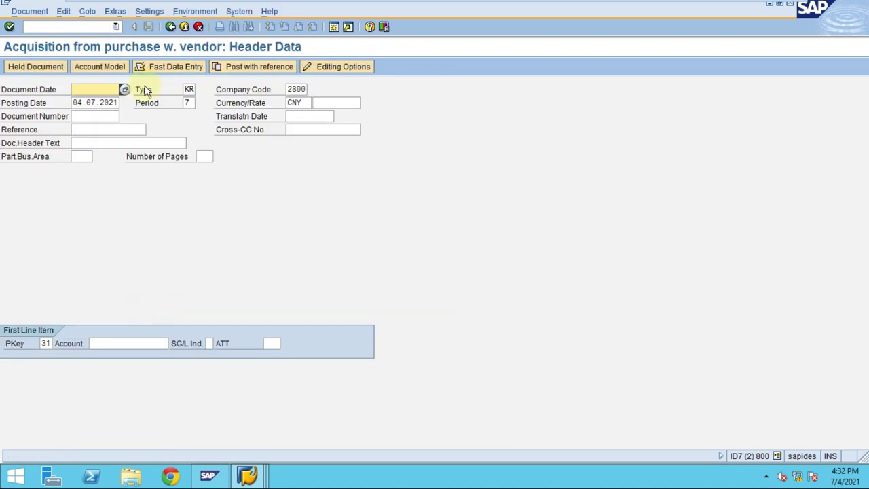
Set both the document date and the posting date in the header to 01.03.2020
text(0)
click(103, 99)
key(Tab)
key(Tab)
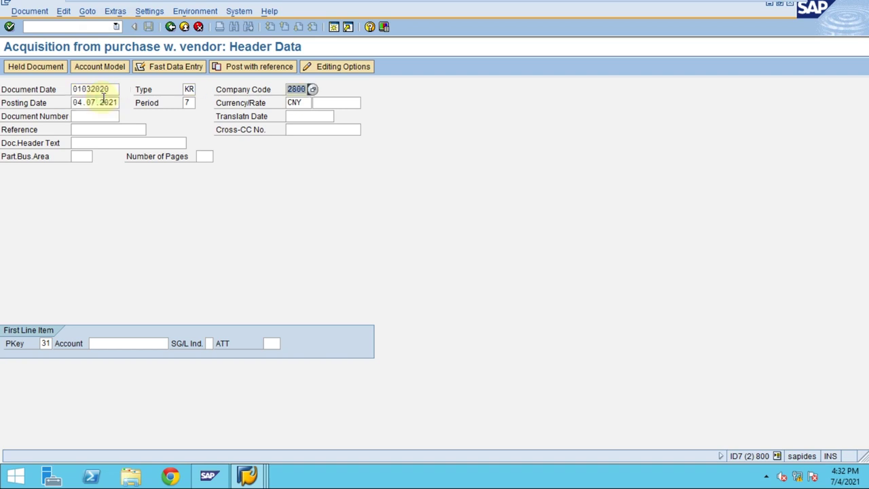
click(103, 101)
text(0)
click(101, 112)
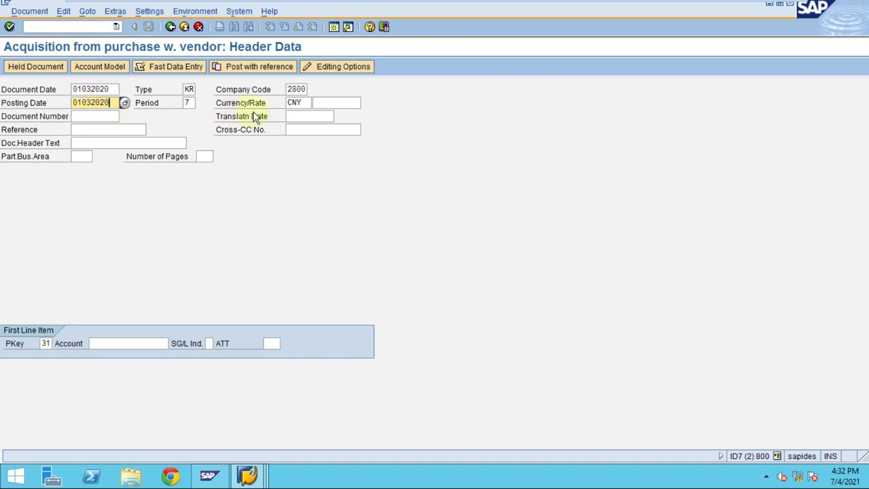
Choose Delta Steel Inc.'s vendor account for the first line item and submit the header, accepting the warnings
click(113, 345)
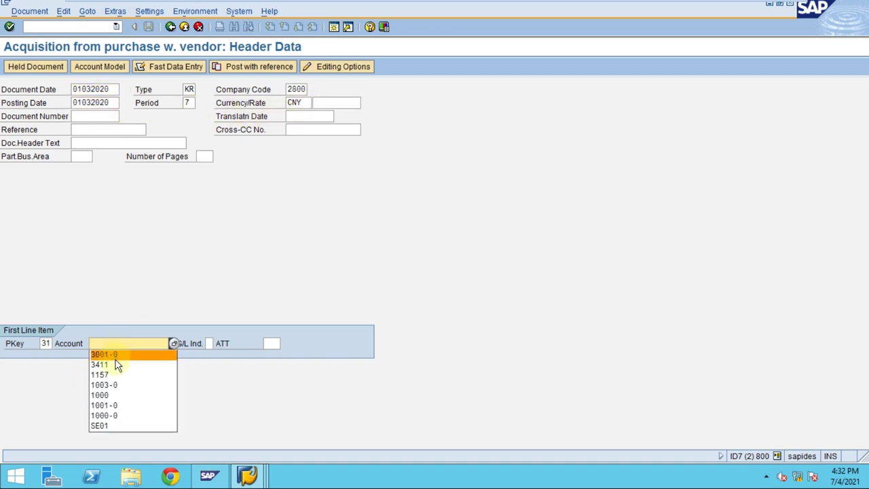
click(115, 367)
key(Return)
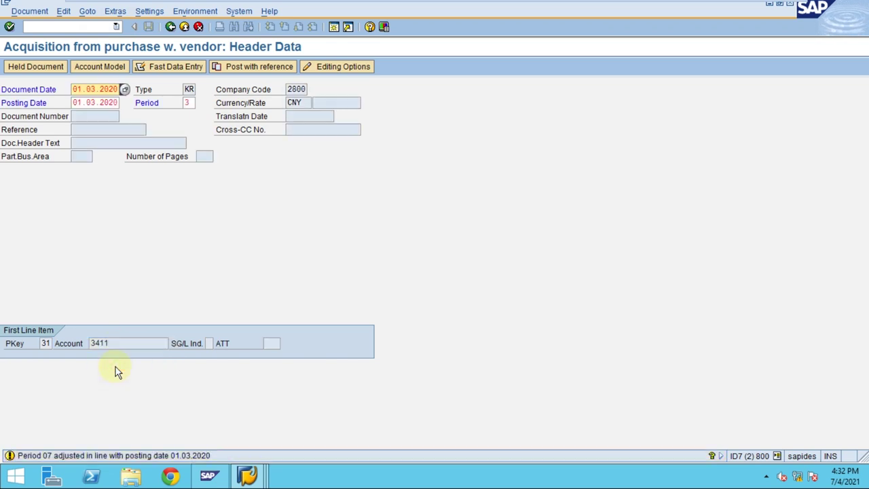
key(Return)
key(Return)
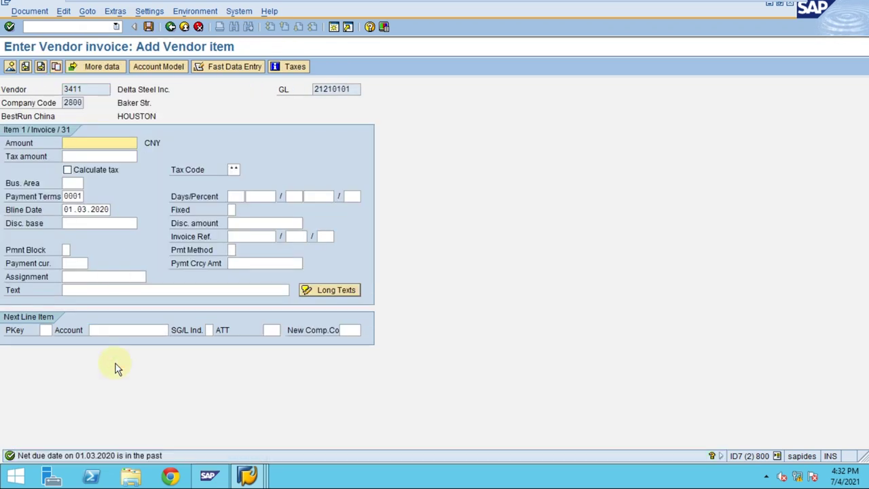
Set the vendor item's amount to 10000 CNY and the next line item's posting key to 70
click(113, 146)
click(107, 155)
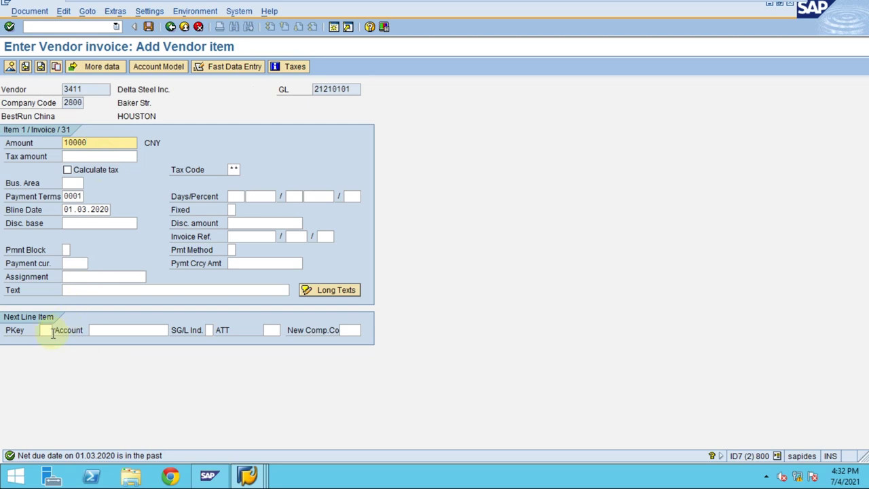
click(48, 332)
click(48, 351)
Set the next line item's account to asset 3001-0 with transaction type 100, and submit the vendor item
click(117, 330)
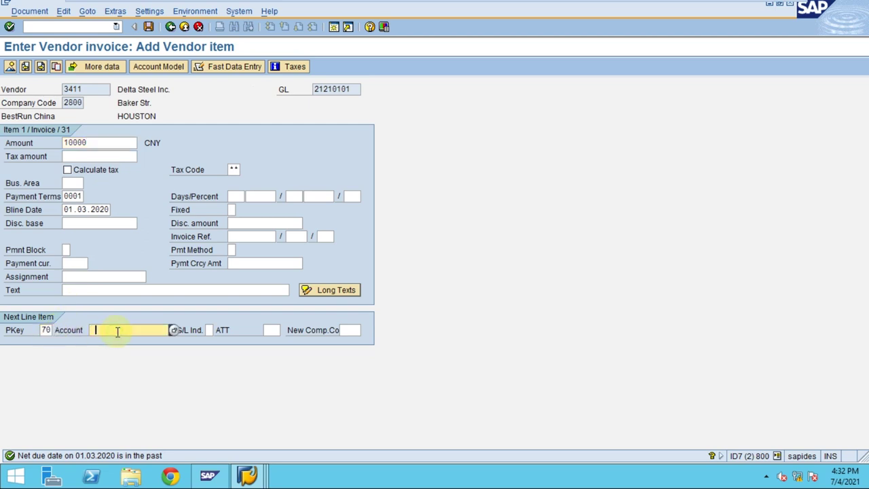
click(102, 340)
click(91, 330)
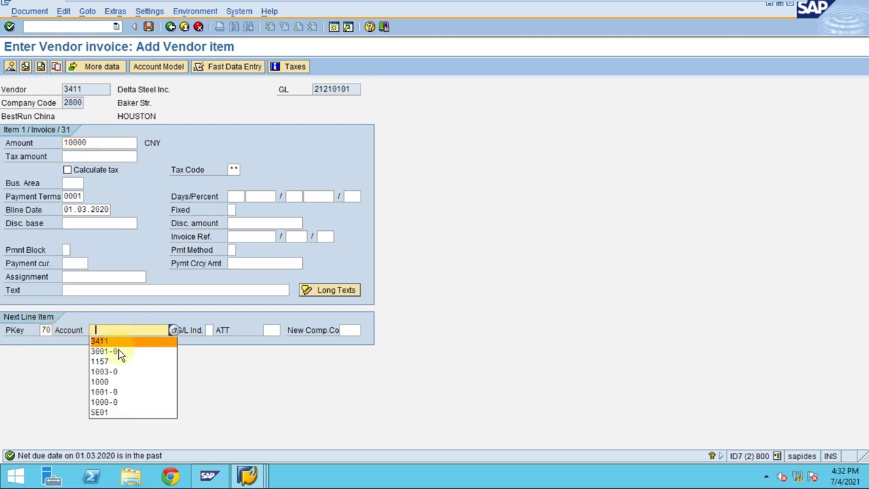
click(165, 353)
click(271, 330)
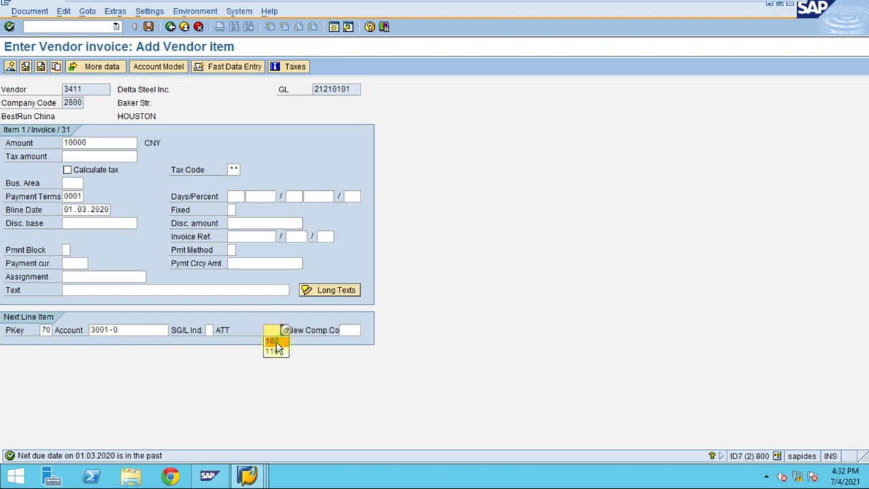
click(271, 340)
key(Return)
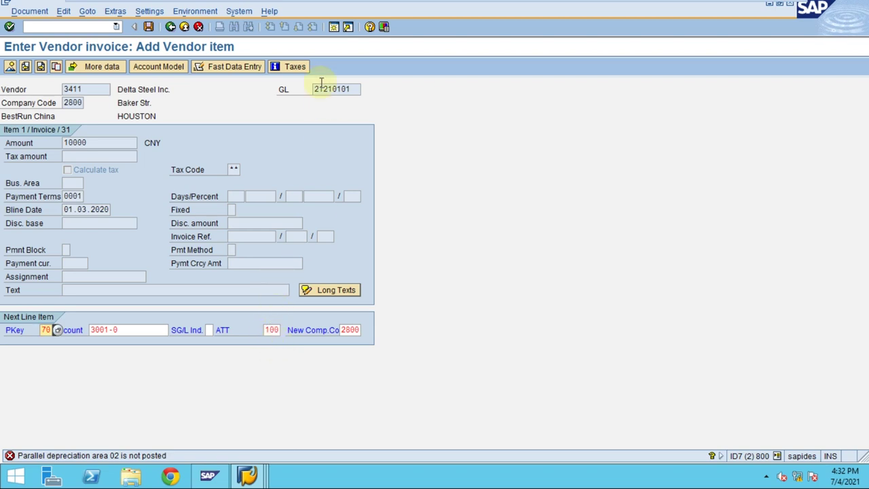
Start another session and open the asset display transaction AS03
click(334, 26)
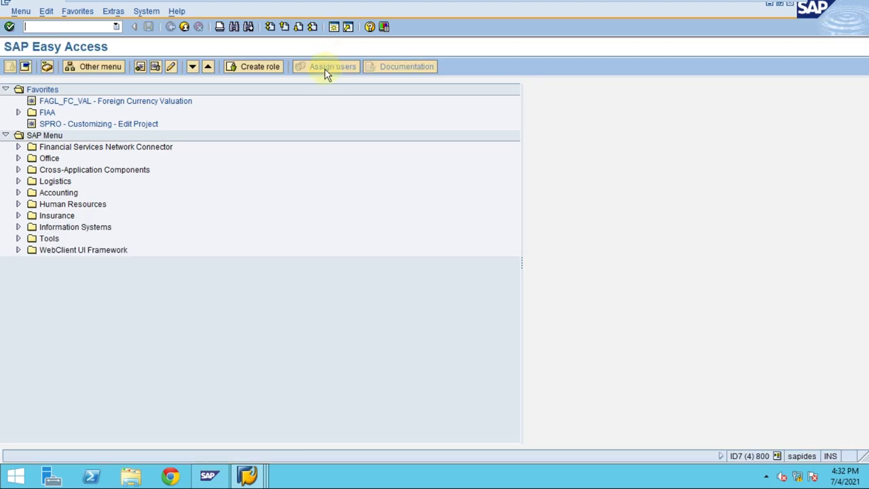
text(as03)
key(Return)
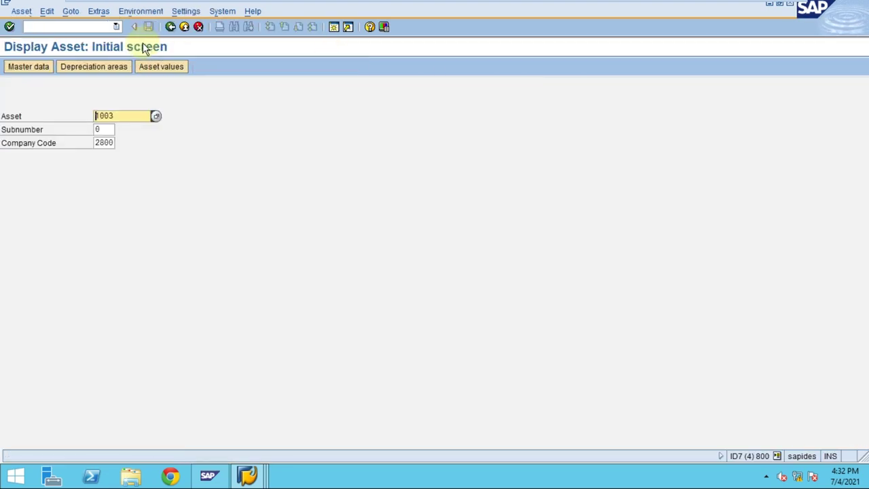
Display the depreciation areas of asset 3001 in company code 2800, checking for area 02, and return to the initial screen
key(shift+End)
key(Delete)
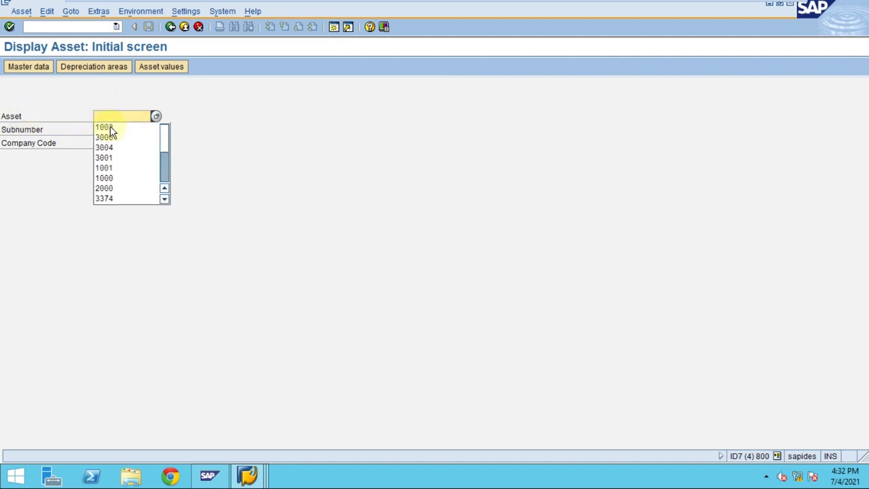
click(112, 157)
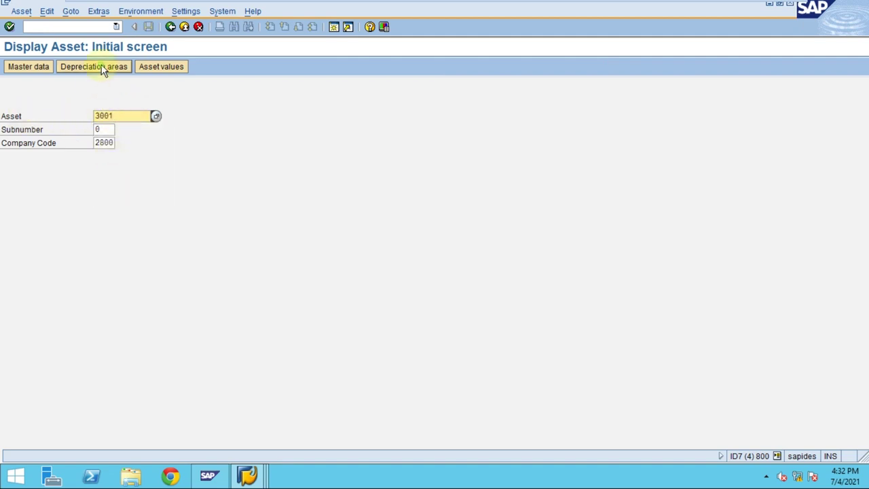
click(102, 68)
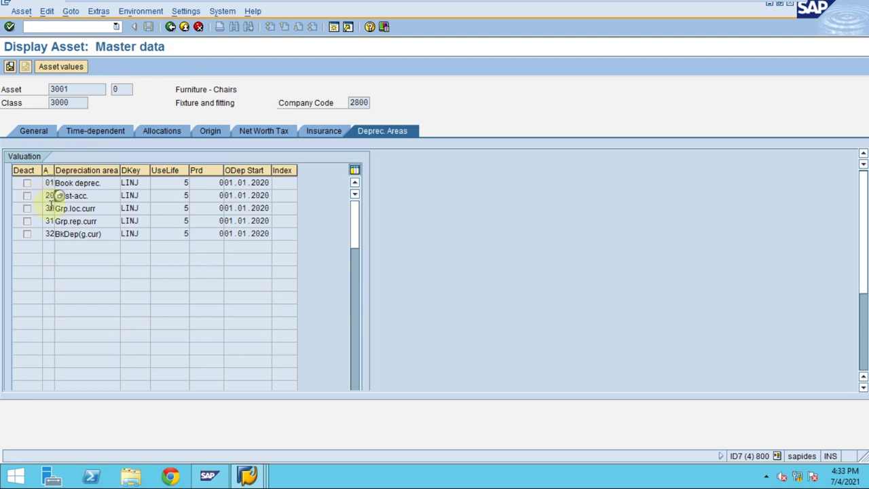
click(170, 27)
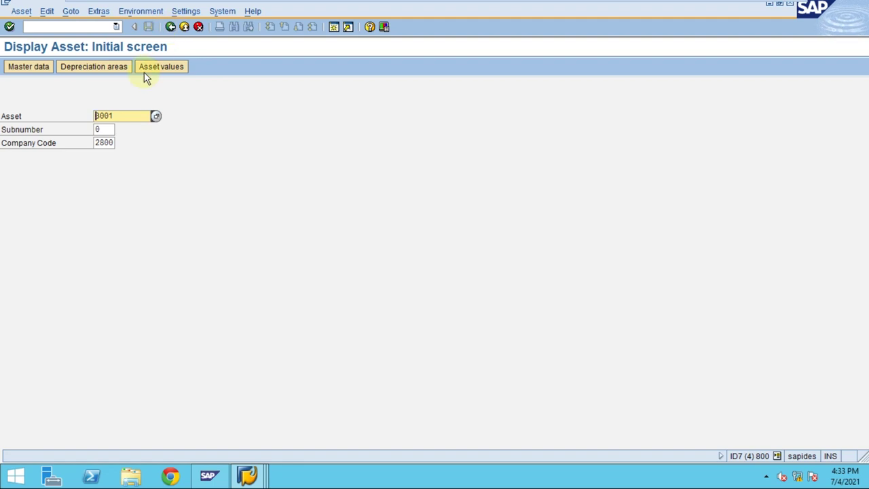
Leave the asset display, open transaction AS01 and start creating one asset in class 3000 for company code 2800
click(171, 27)
click(87, 26)
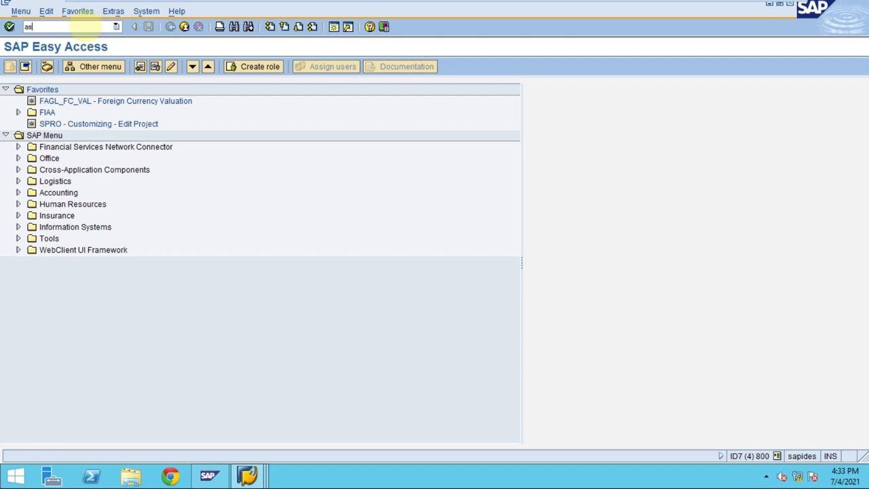
text(AS01)
key(Return)
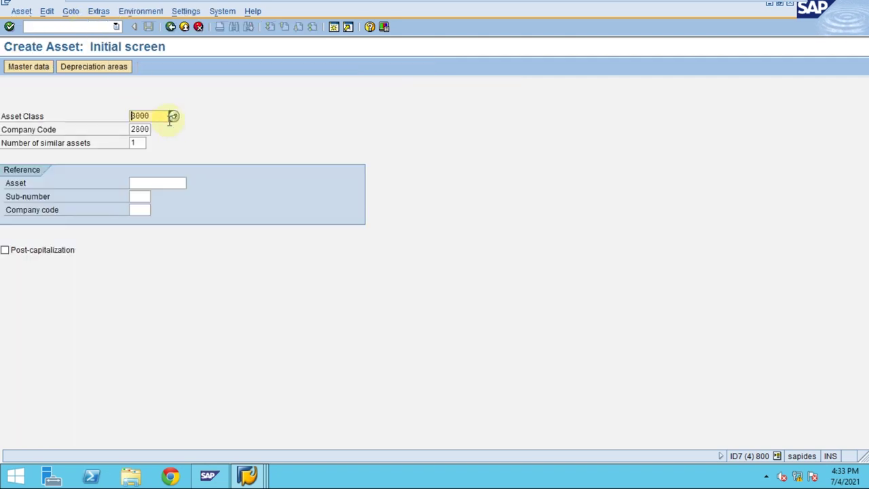
click(138, 143)
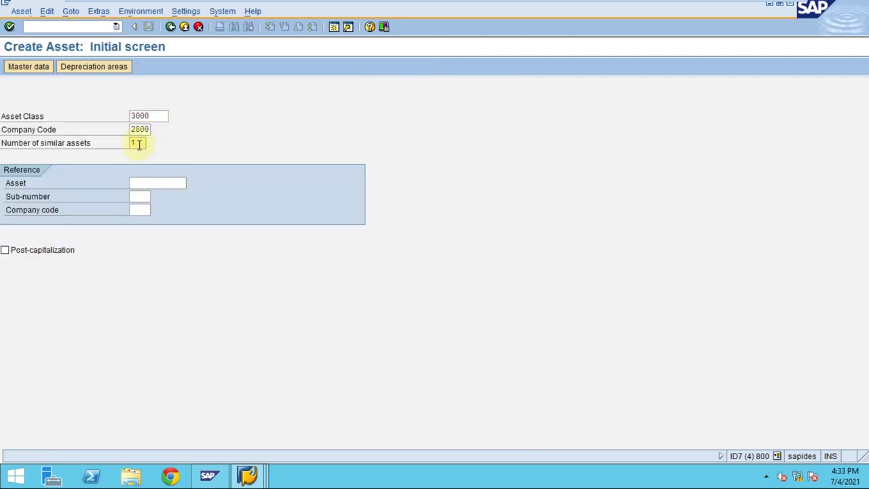
key(Return)
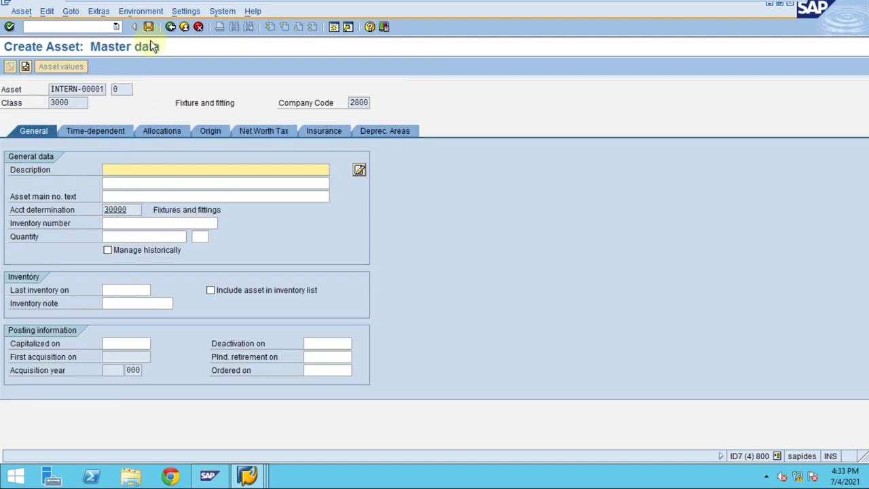
Give the new asset the description Furniture and assign cost center 4130
click(178, 26)
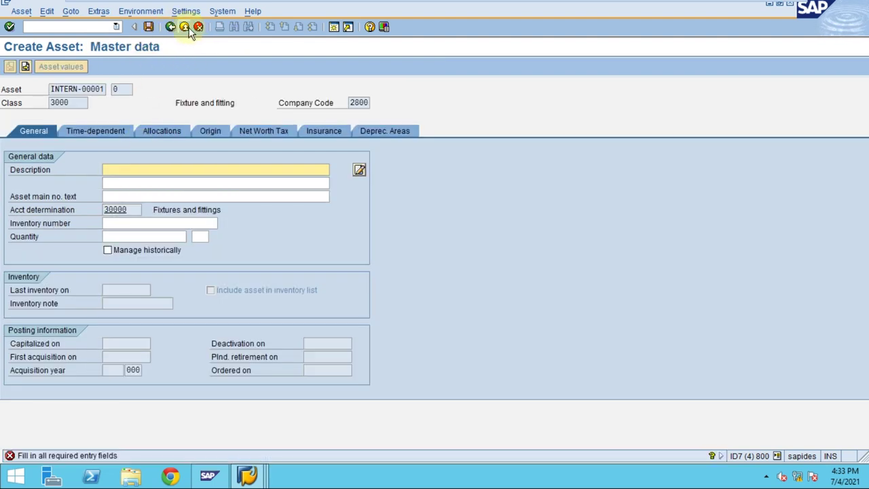
click(145, 171)
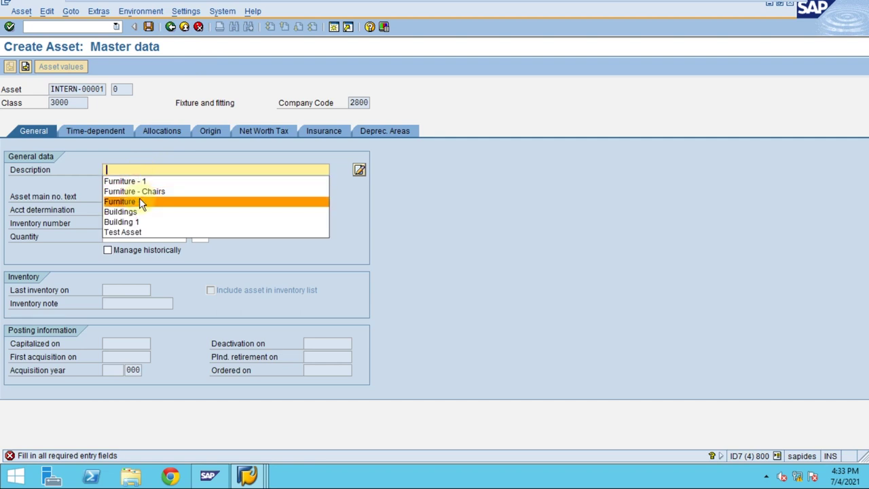
click(136, 202)
click(111, 131)
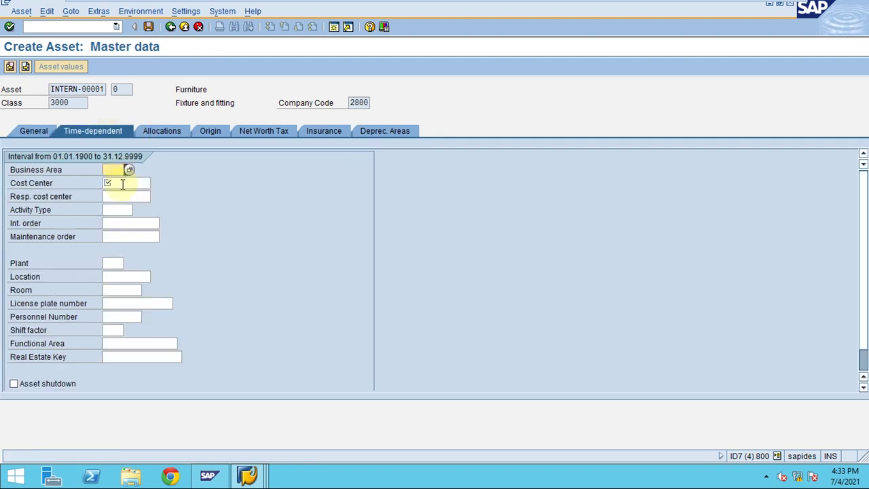
click(117, 183)
click(122, 193)
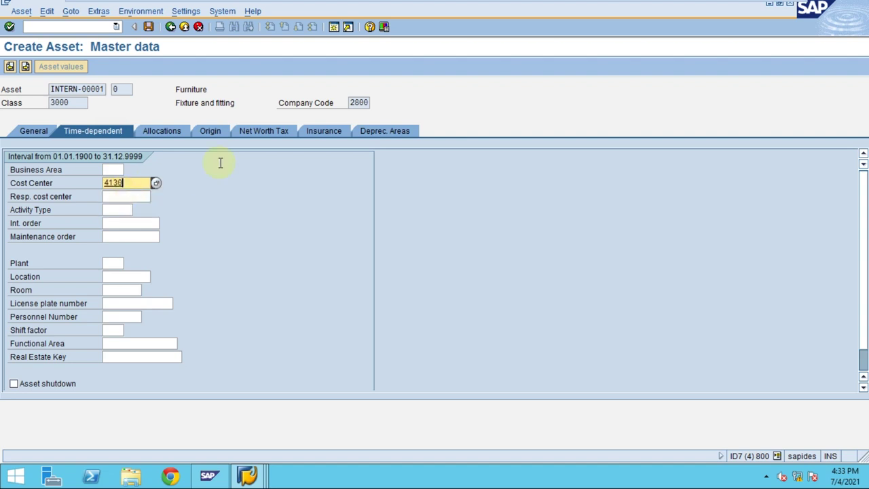
Set the ordinary depreciation start of areas 01, 20 and 30 to 01.01.2020 and save the new asset
click(373, 129)
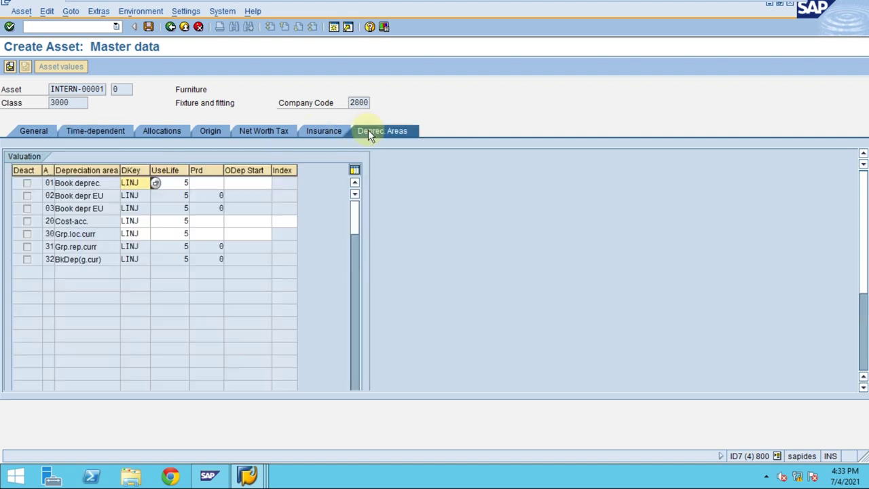
click(62, 196)
click(70, 209)
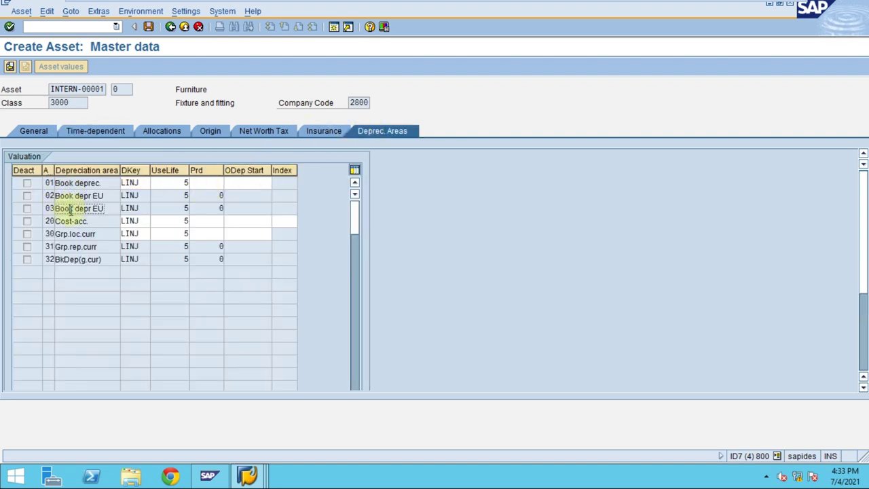
click(238, 183)
text(01012020)
click(240, 219)
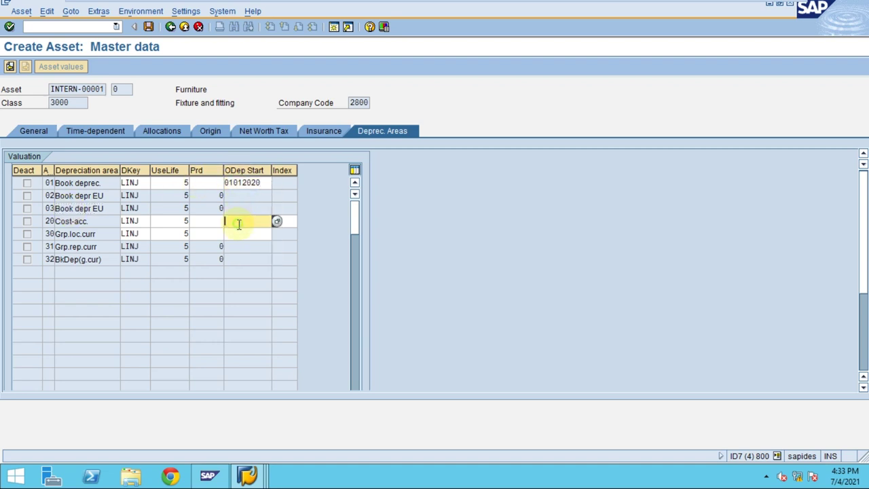
click(239, 232)
click(238, 234)
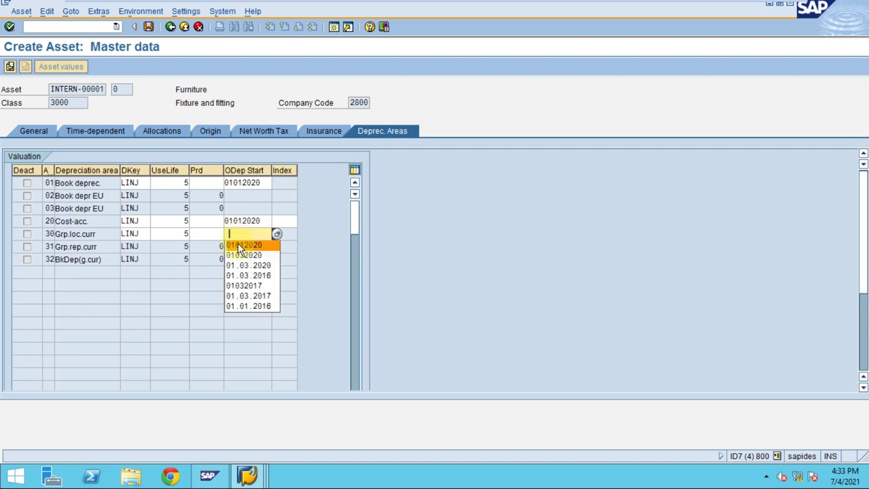
click(234, 242)
key(Return)
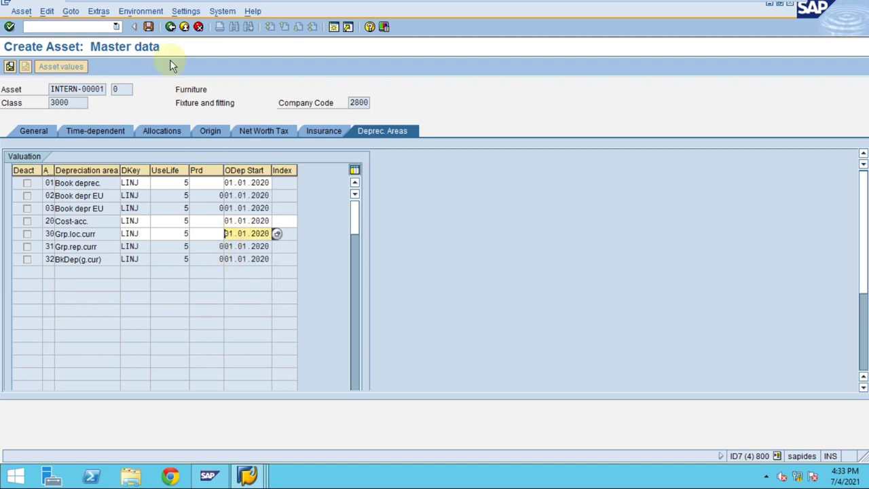
click(148, 27)
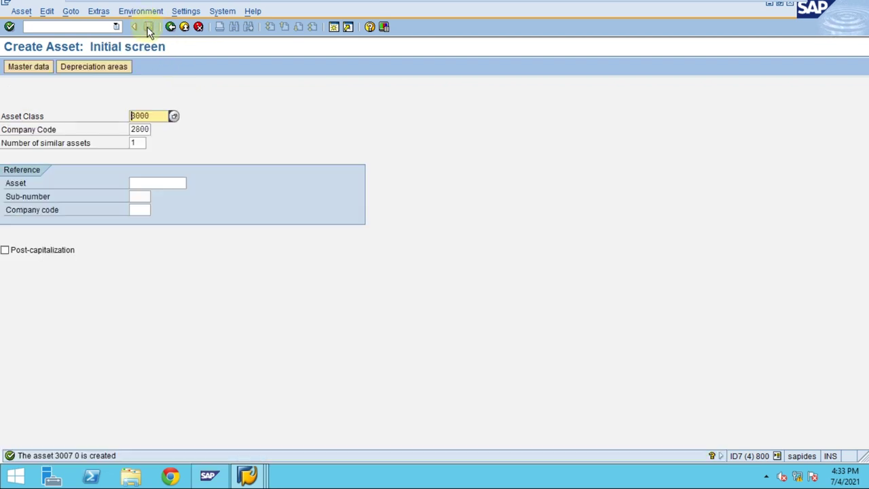
End the asset session and, in the vendor invoice, change the next line item's account to asset 3007-0 and submit it
click(223, 11)
click(227, 37)
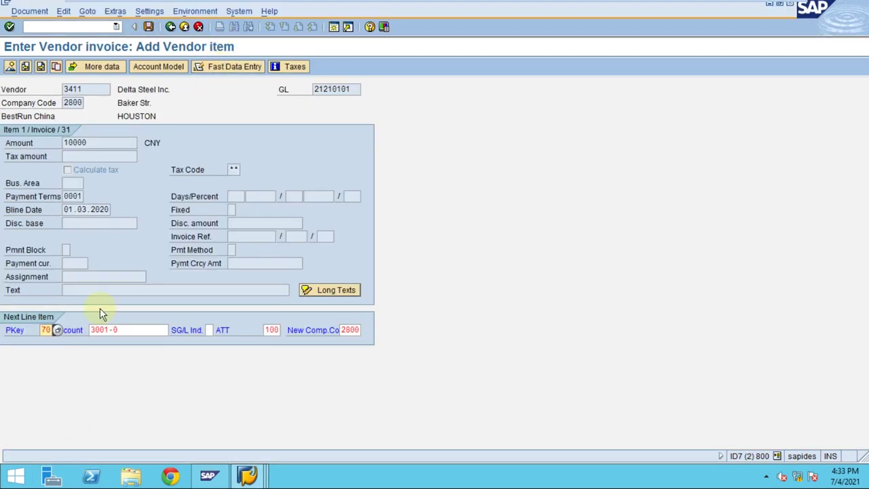
click(107, 330)
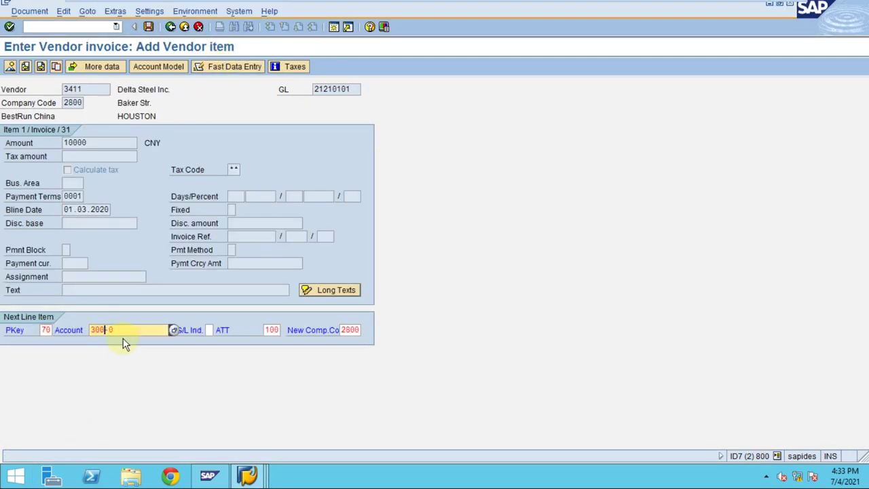
key(Return)
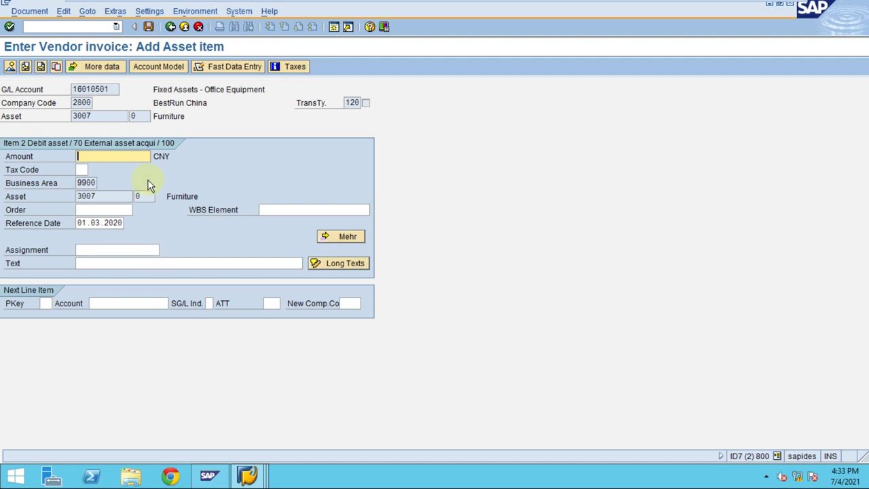
Set the asset item's amount to 10000 CNY and display the document overview to review the vendor and asset line items
click(120, 155)
click(106, 167)
key(Return)
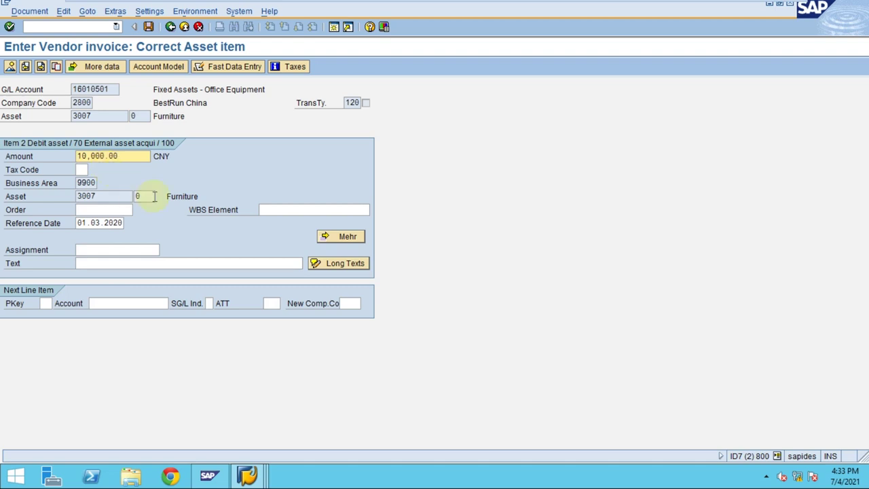
click(10, 67)
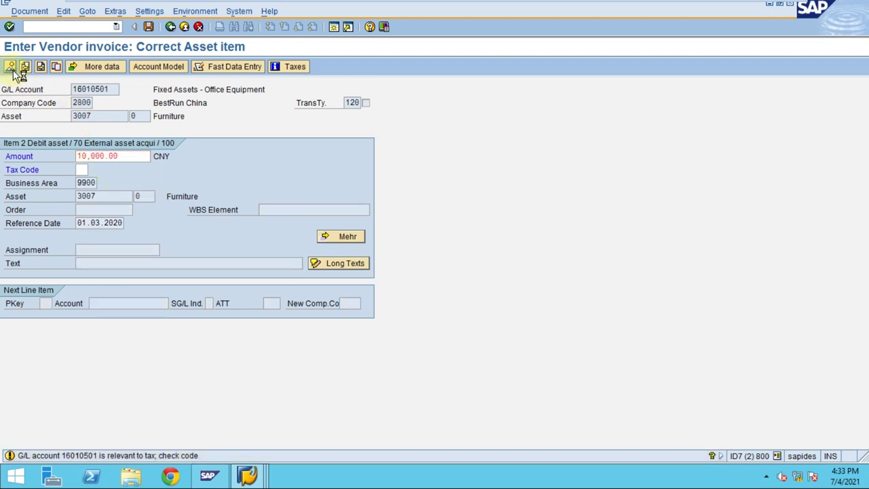
key(Return)
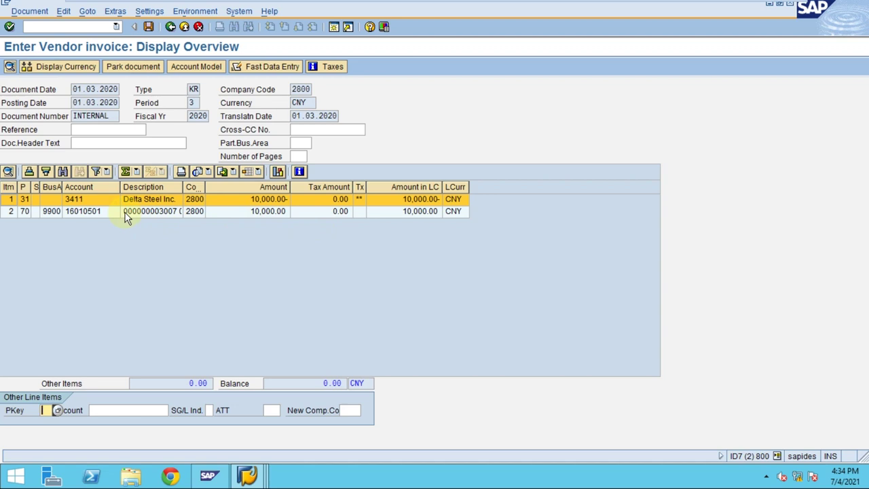
click(95, 203)
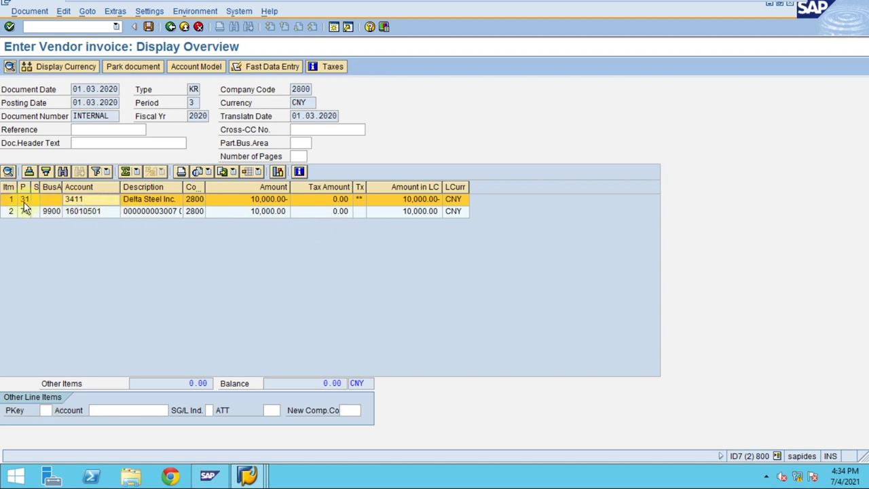
click(144, 212)
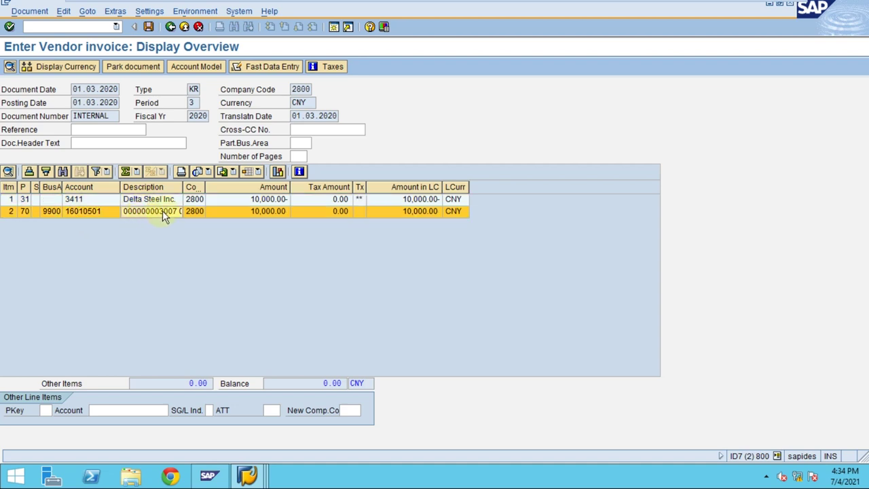
Change the overview's layout by adding the columns LC2 amount, Local currency 2, LC3 amount and Local currency 3
click(259, 173)
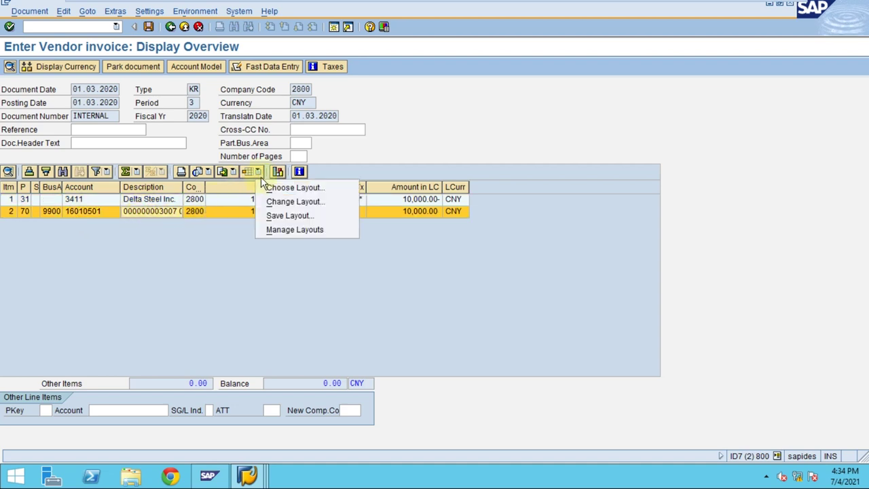
click(270, 200)
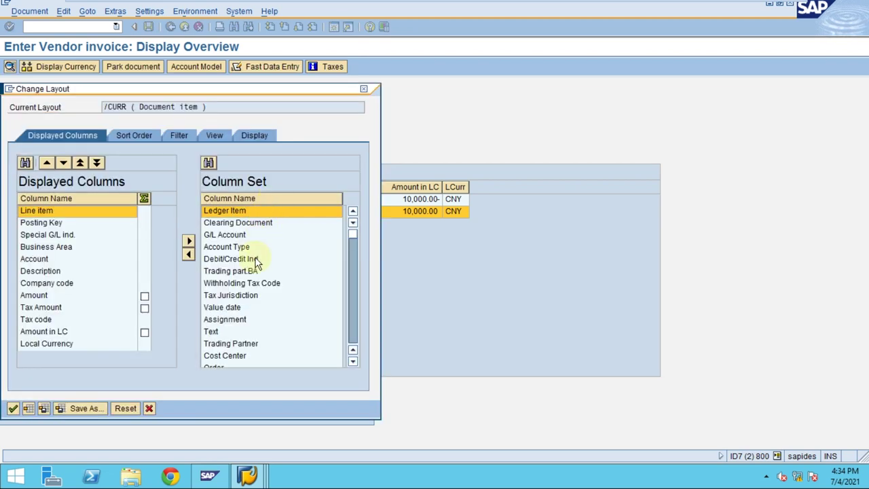
scroll(231, 295, down, 8)
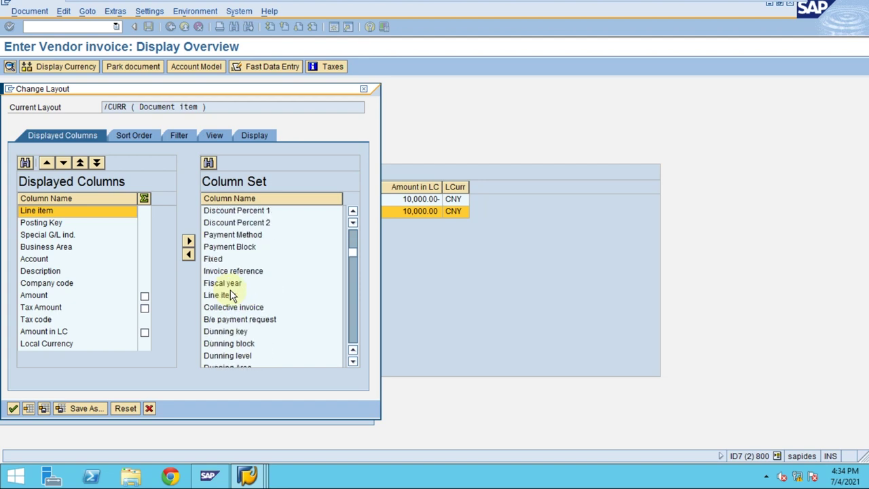
scroll(231, 295, down, 10)
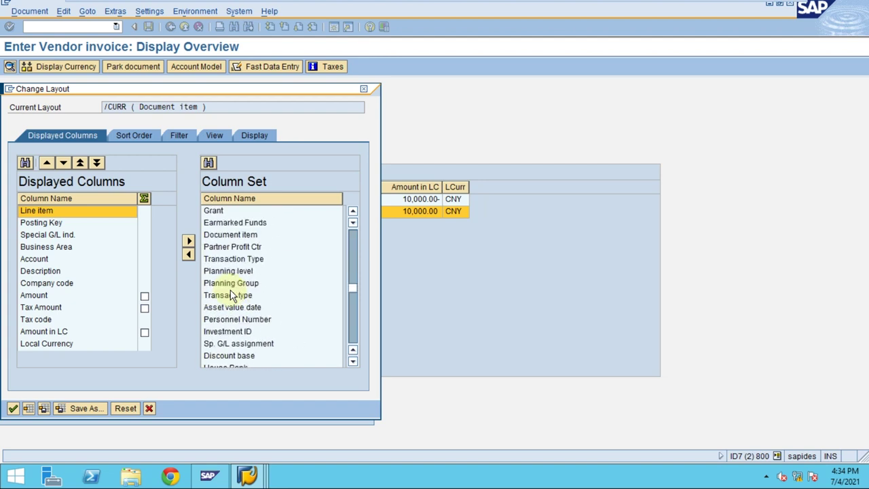
scroll(231, 295, down, 10)
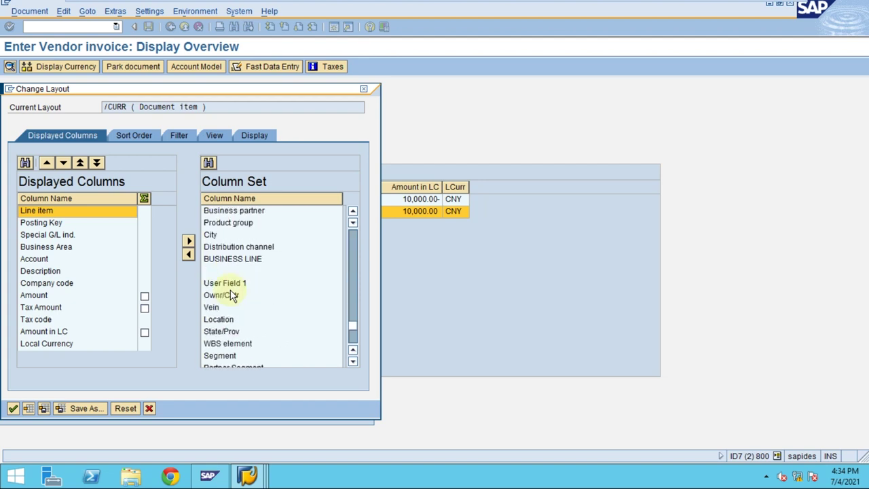
scroll(231, 295, down, 6)
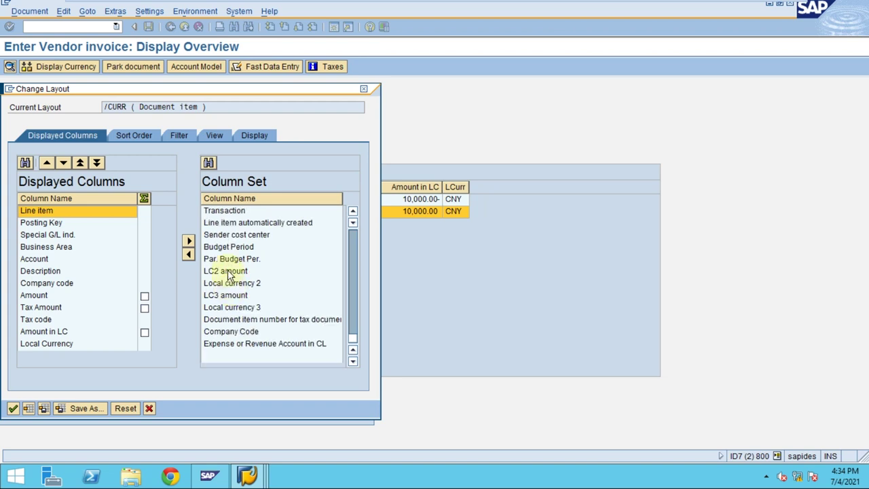
click(228, 271)
ctrl+click(229, 282)
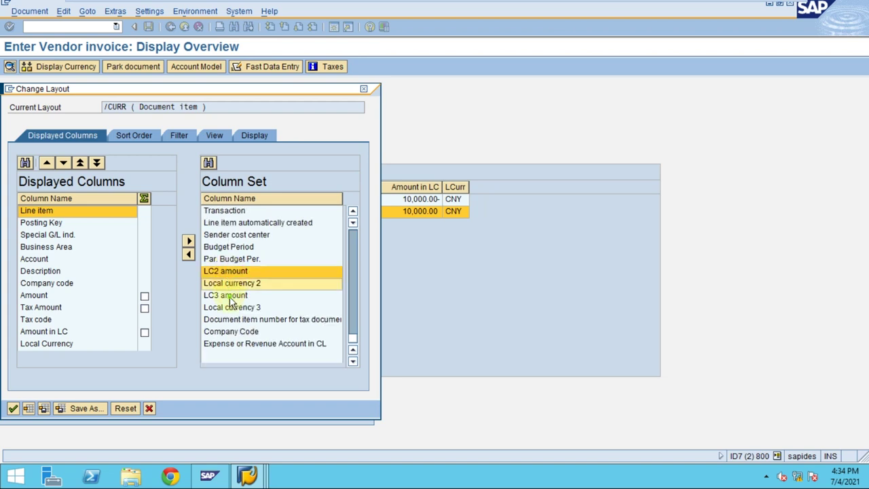
ctrl+click(231, 295)
ctrl+click(231, 307)
click(188, 254)
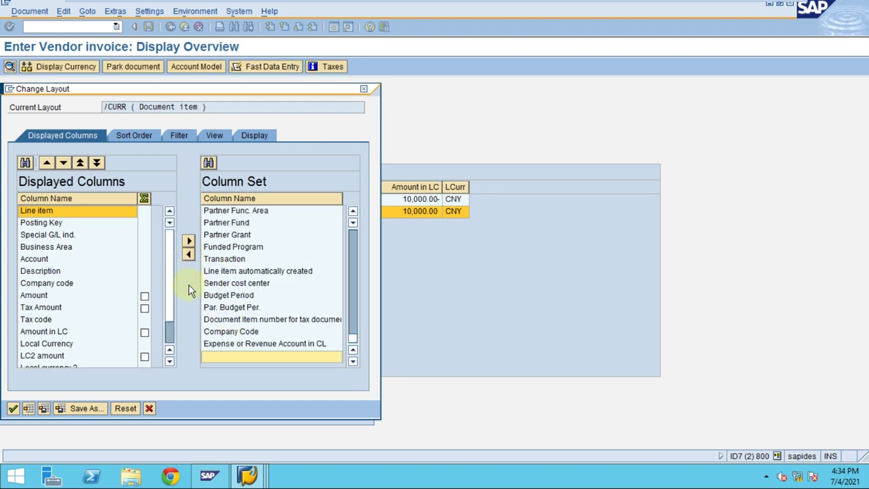
Save the column layout as the default layout /CURR1 with the name Document item and apply it to the overview
click(86, 408)
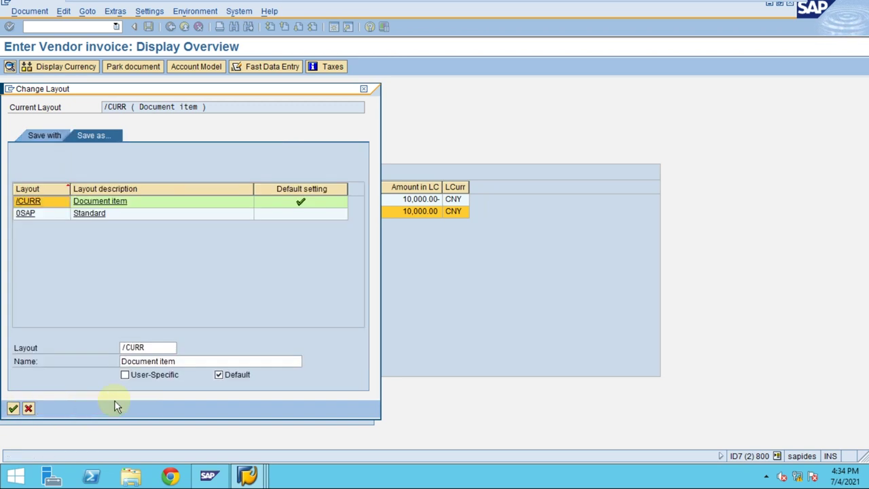
click(160, 348)
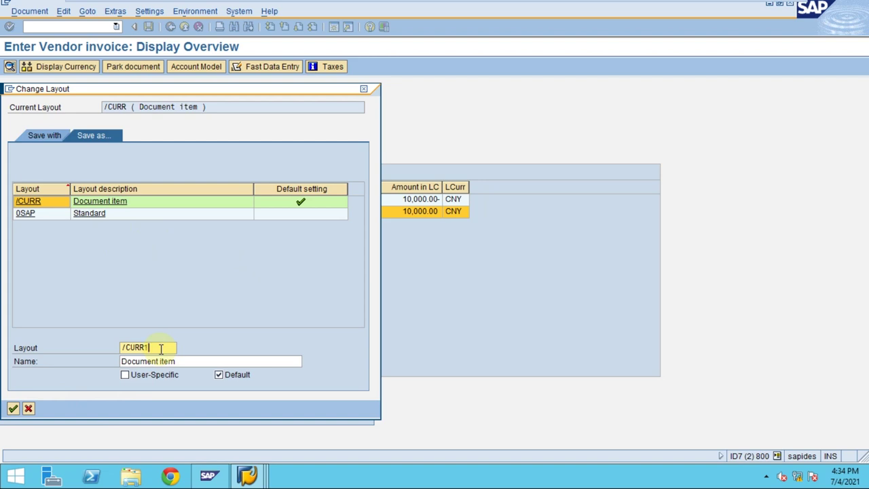
text(1)
click(155, 379)
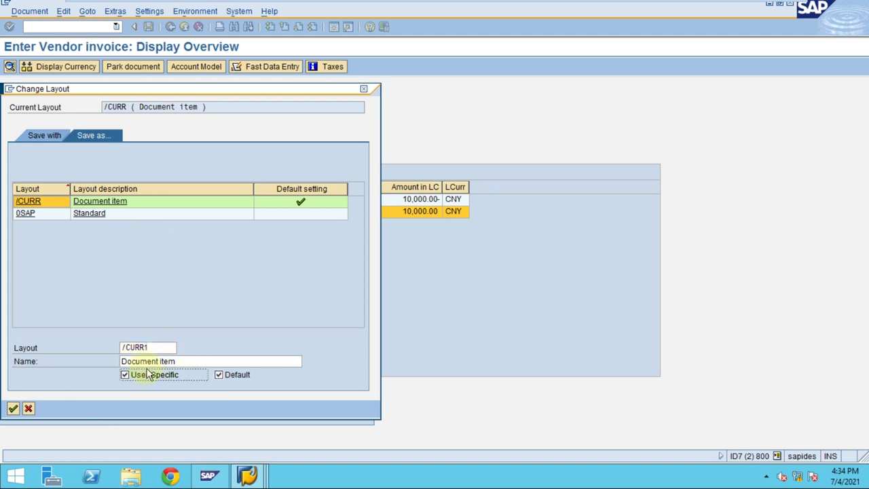
click(149, 380)
click(13, 409)
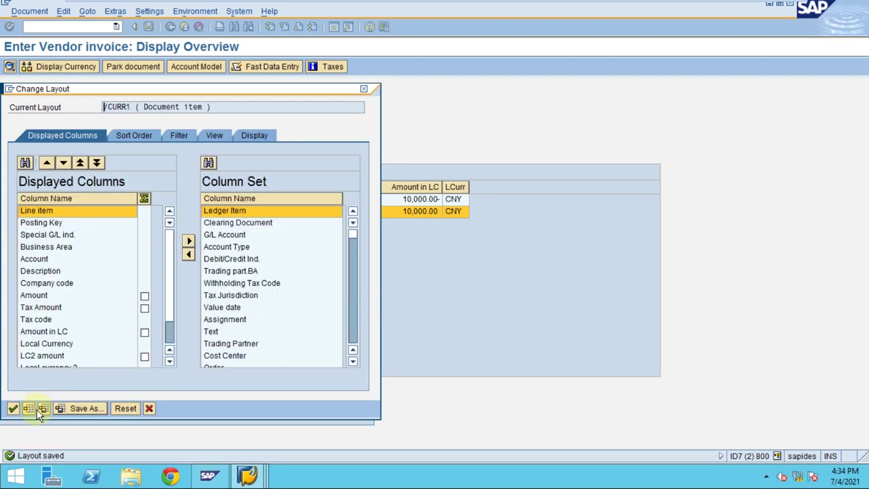
click(12, 408)
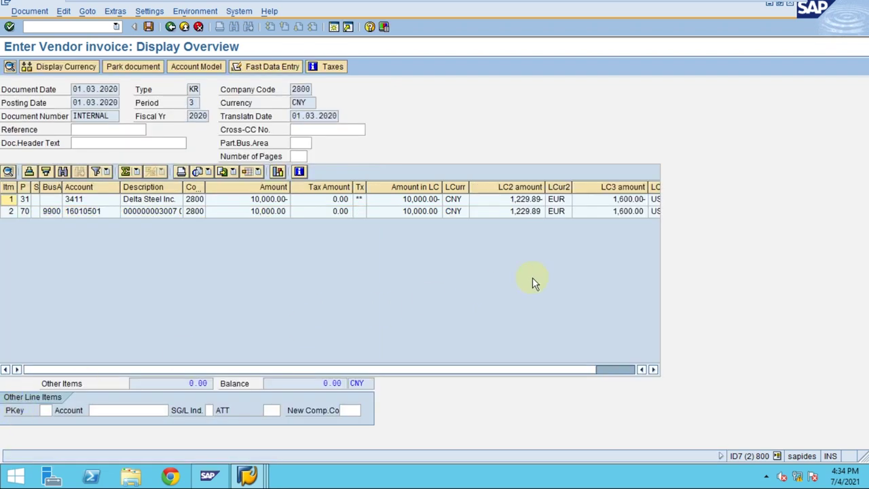
Change the overview's layout to display the line items with optimum column width and apply it
click(258, 172)
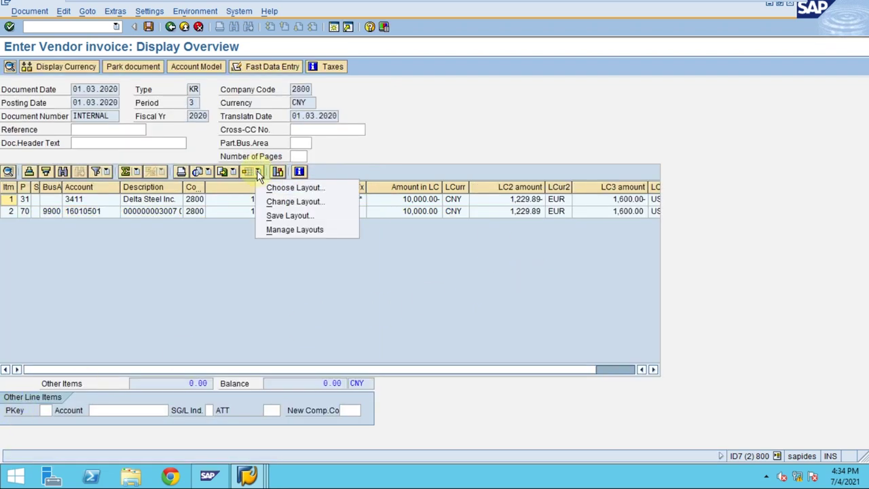
click(271, 201)
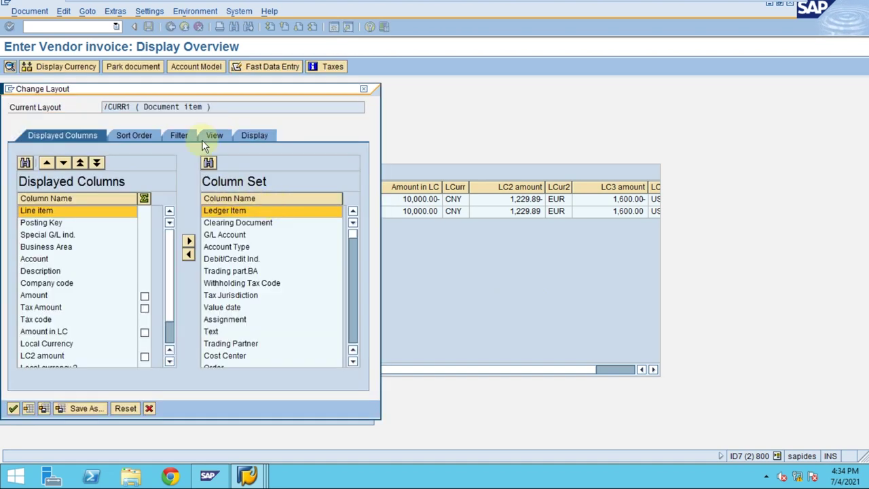
click(250, 136)
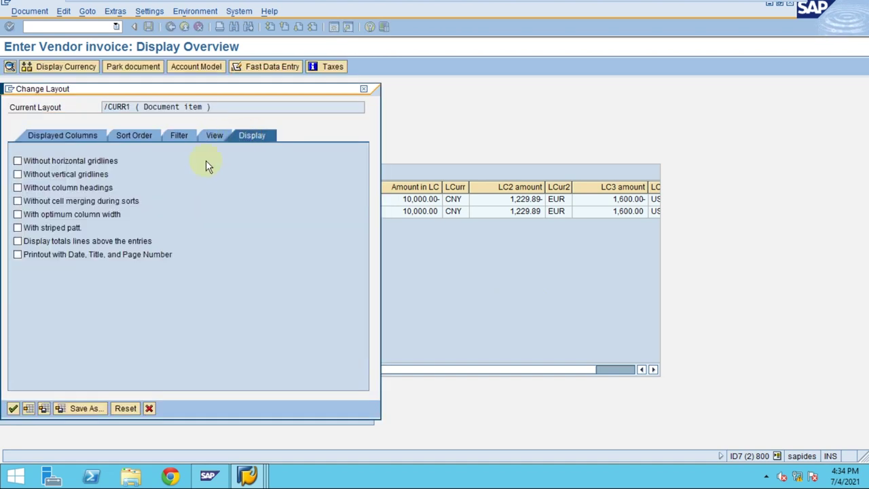
click(54, 215)
click(13, 408)
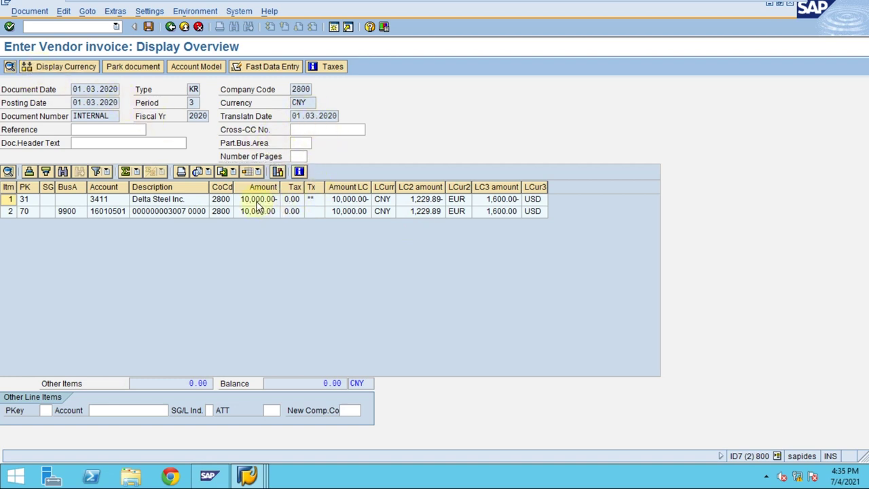
Review the local currency amount columns of both line items and post the vendor invoice
drag(343, 188, 535, 189)
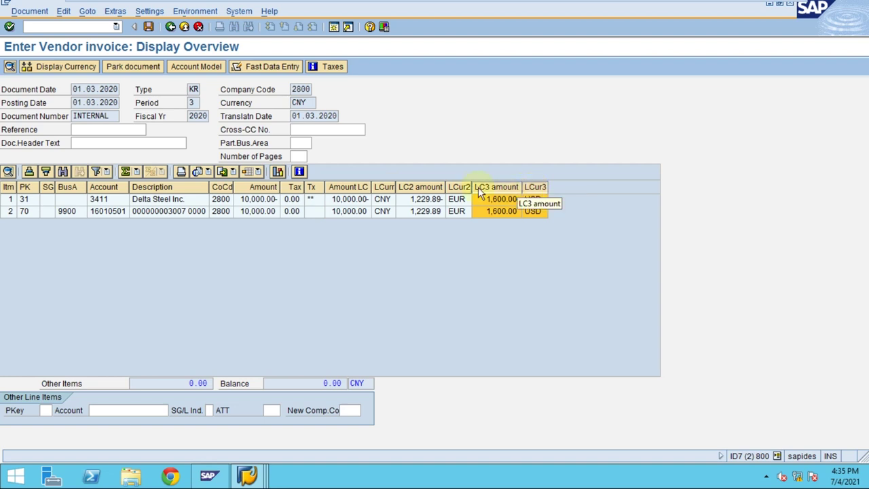
click(148, 26)
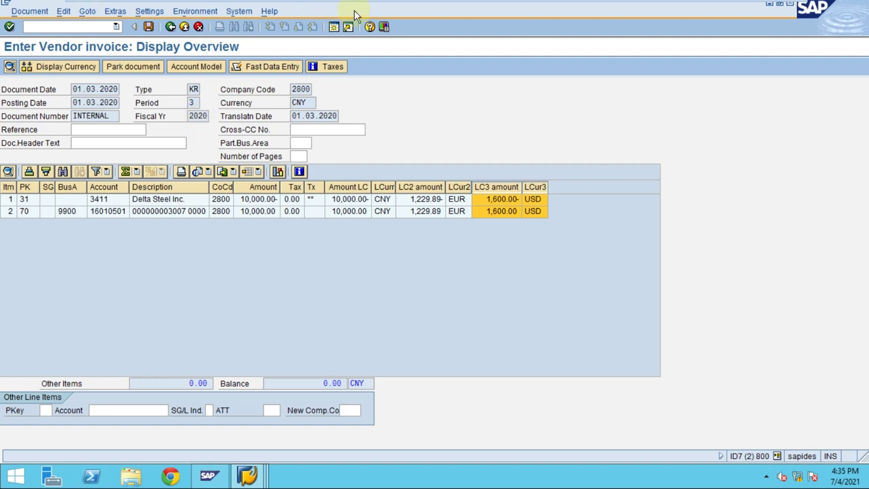
mouse_move(415, 5)
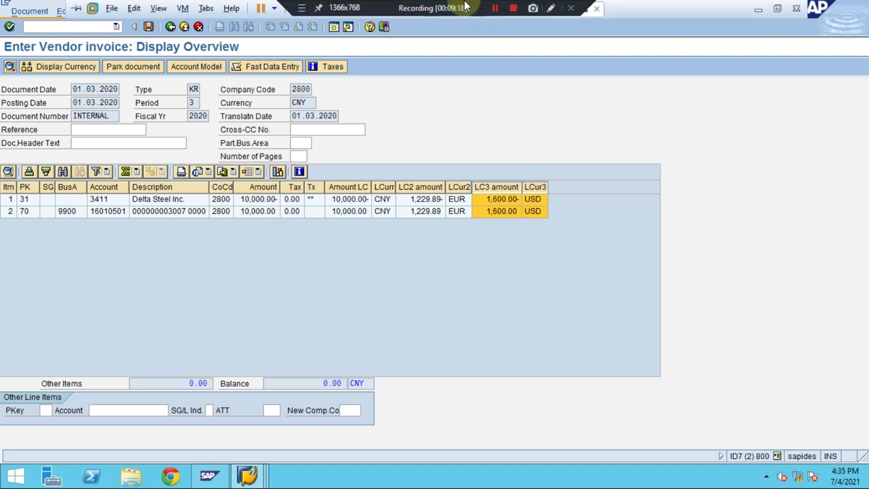
key(ctrl+s)
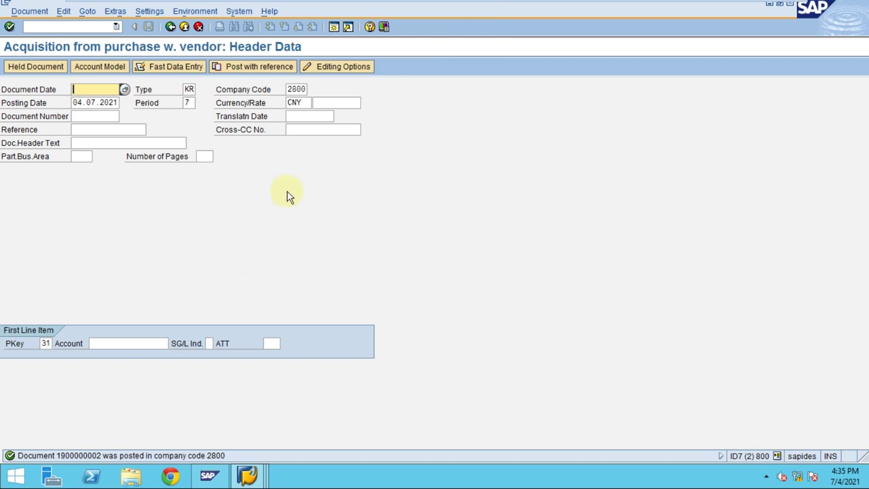
mouse_move(453, 2)
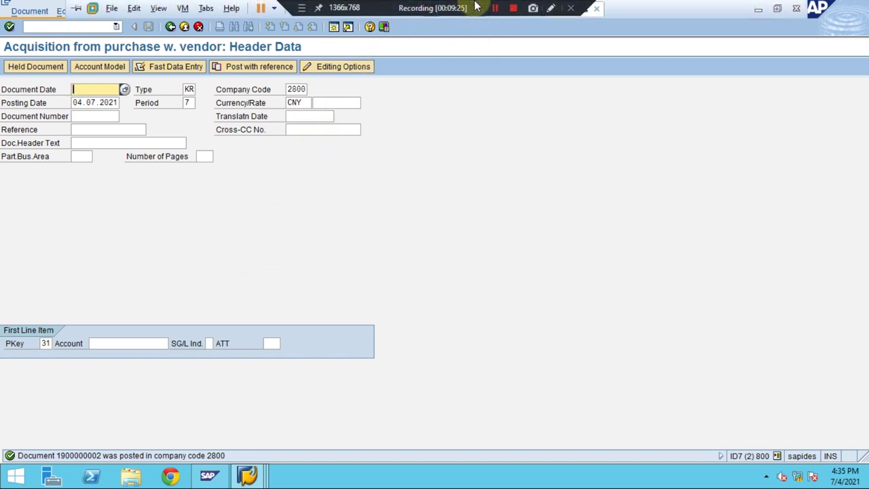
click(554, 8)
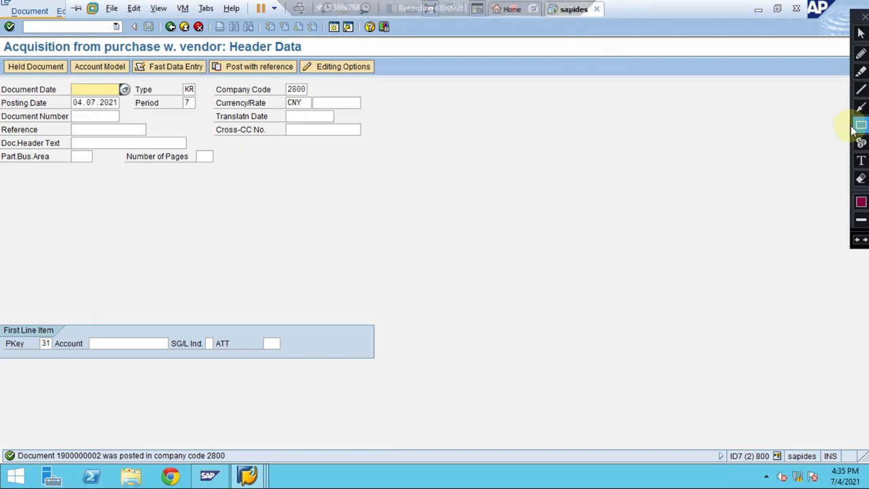
mouse_move(4, 441)
mouse_down()
mouse_move(17, 462)
mouse_move(231, 475)
mouse_up()
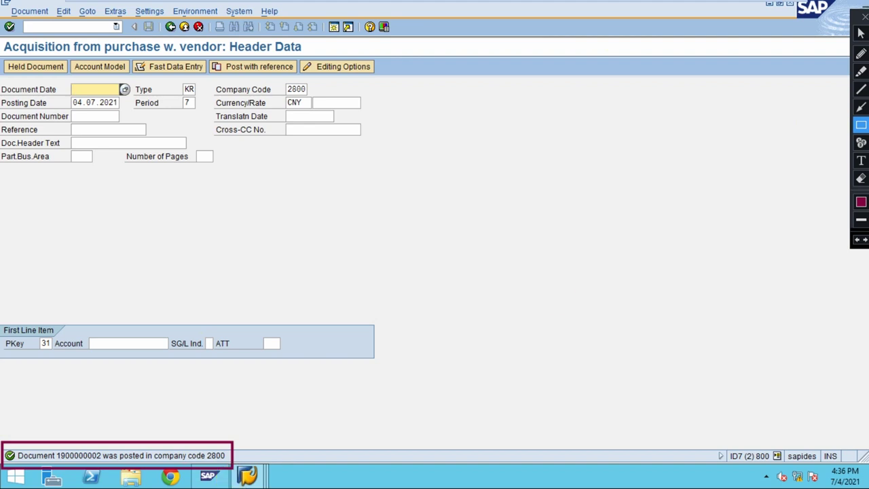
click(861, 107)
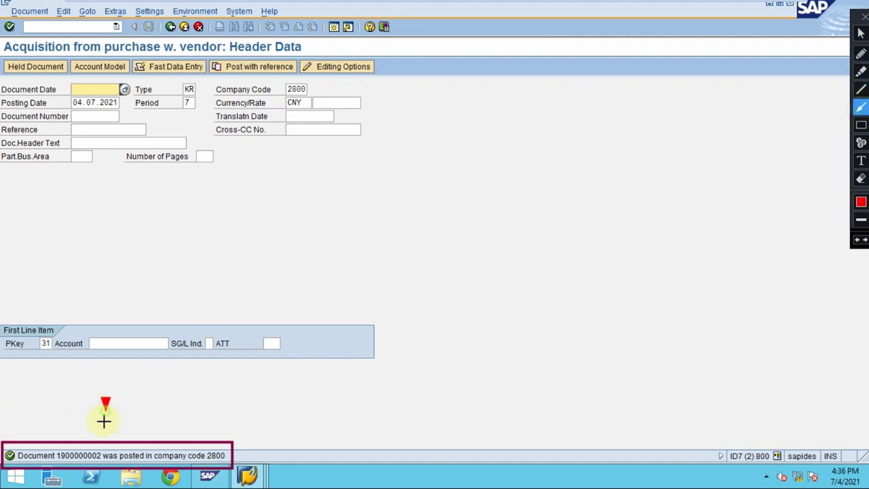
drag(106, 412, 81, 443)
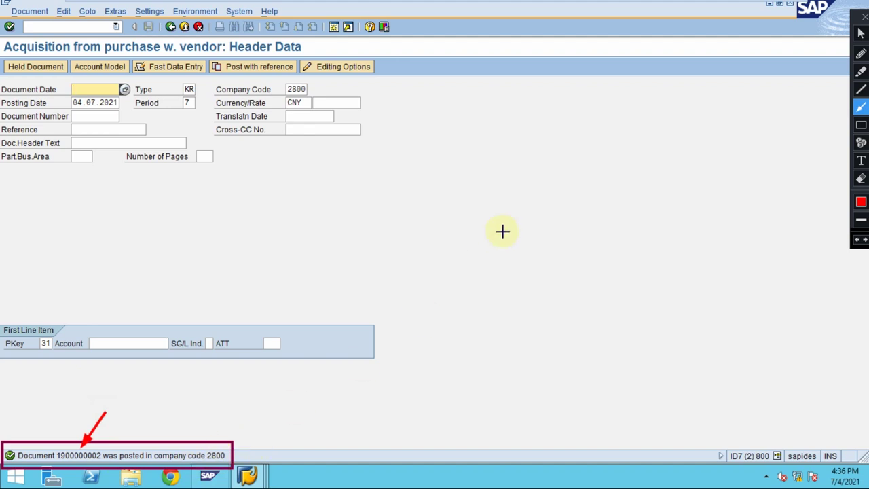
key(Escape)
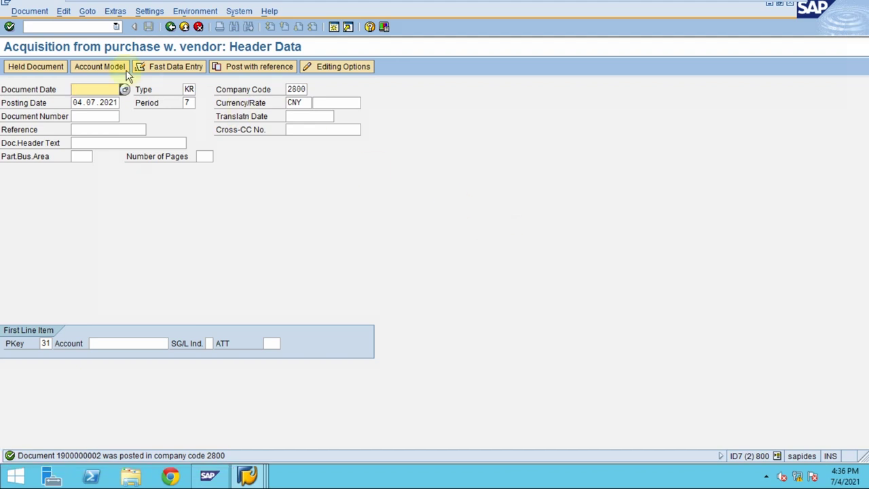
Go to the asset display transaction, open the asset values of asset 3007 and examine the planned ordinary depreciation for 2020
click(60, 26)
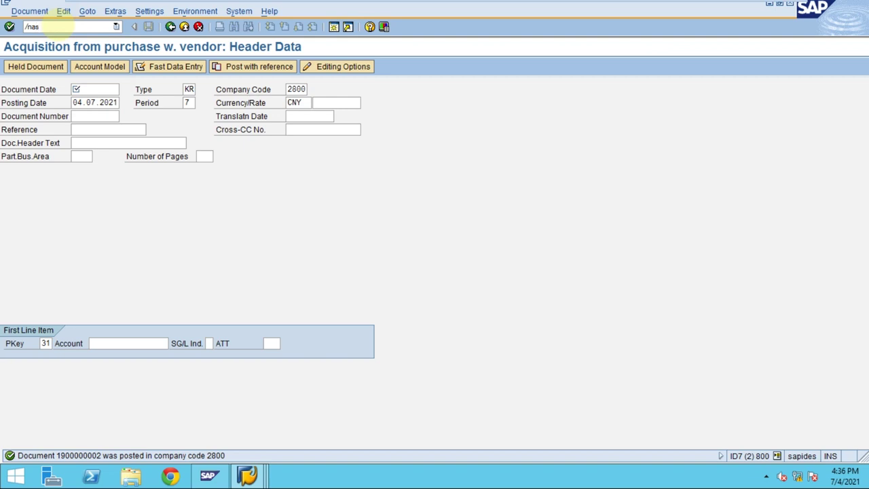
key(Return)
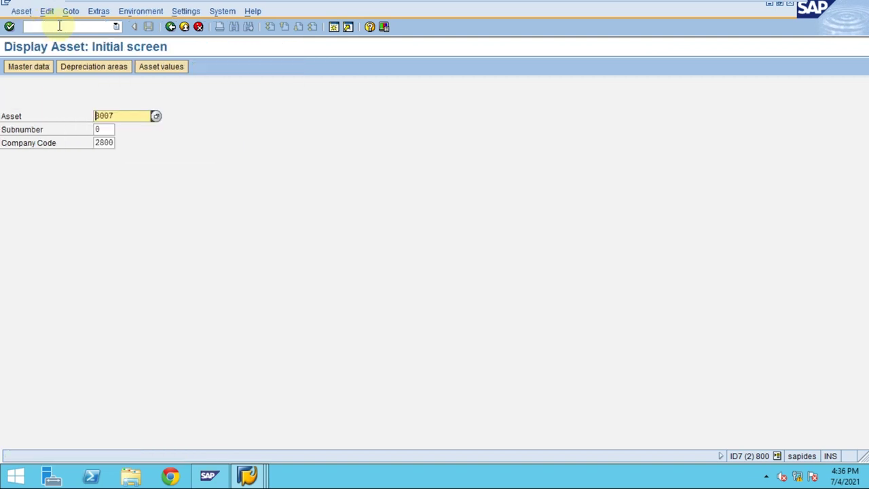
click(161, 66)
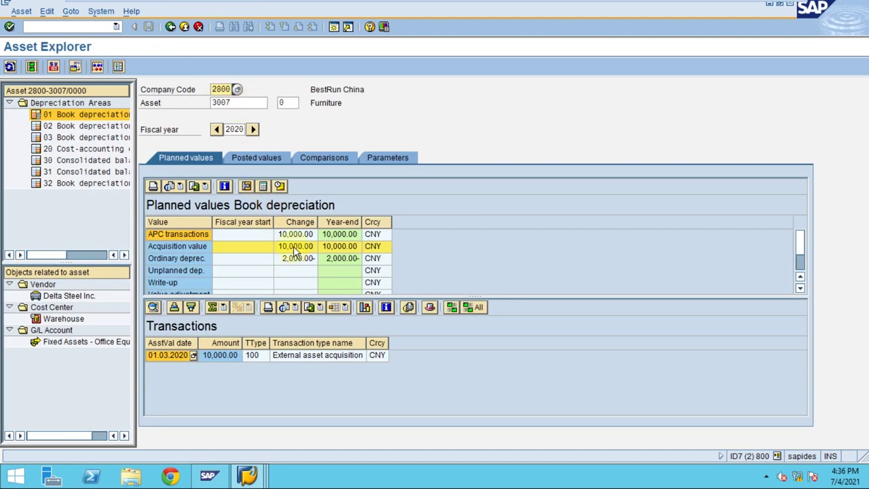
click(297, 261)
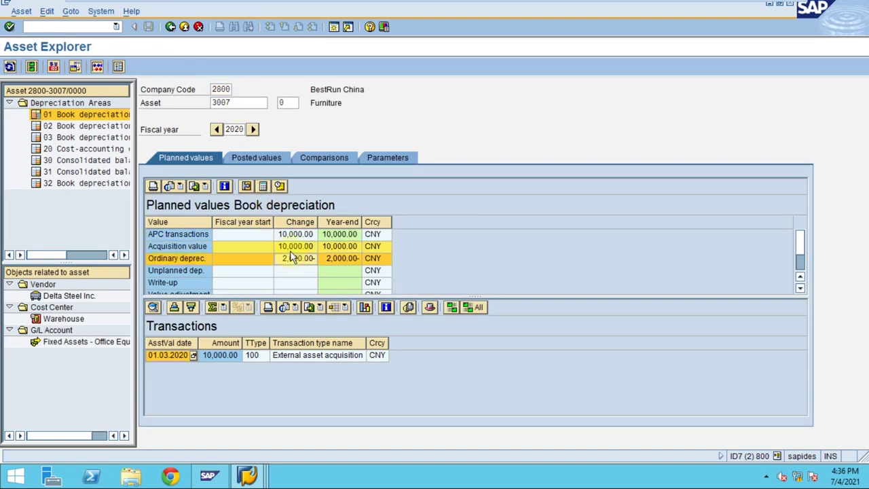
Open the asset's master data, check the useful life of the book depreciation area, and return to the asset values
click(31, 66)
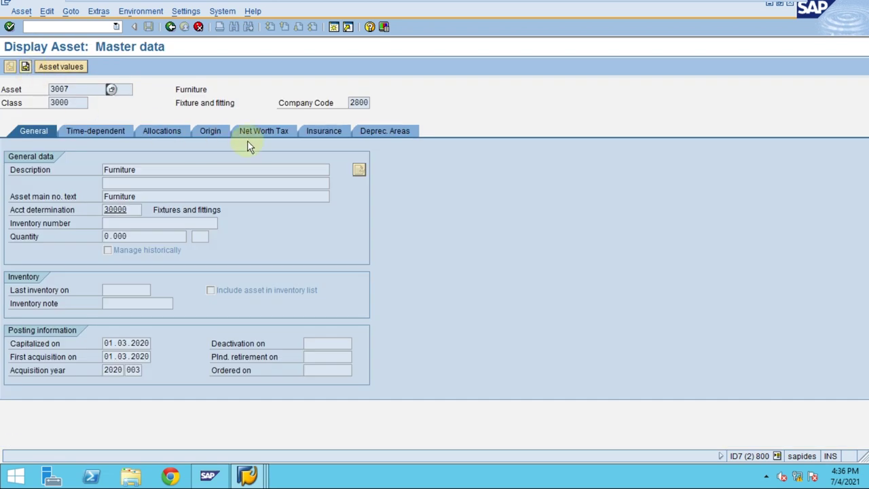
click(372, 131)
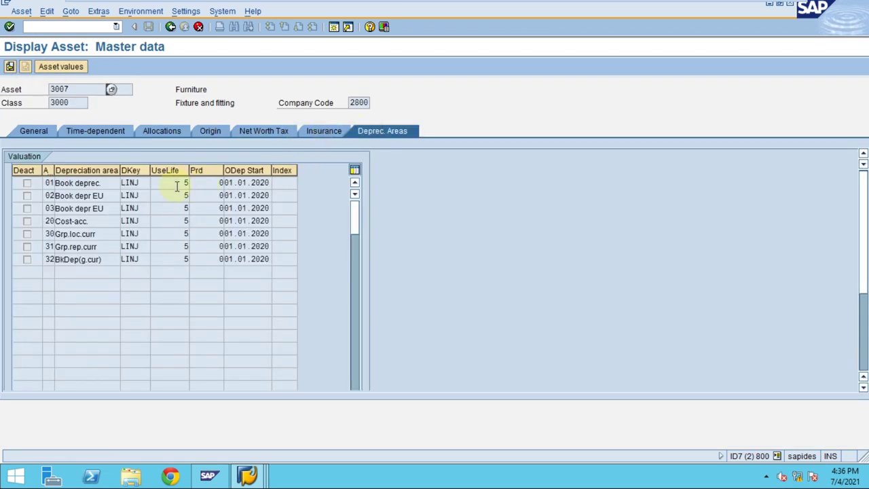
drag(177, 186, 201, 183)
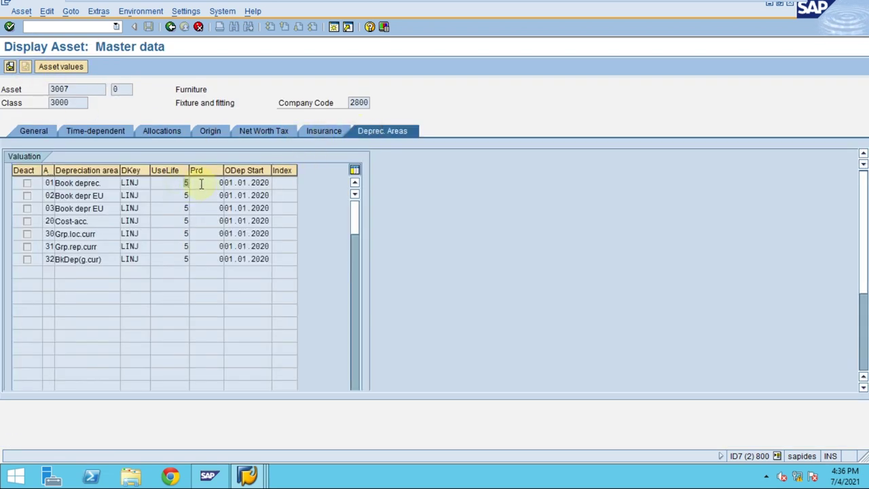
click(171, 27)
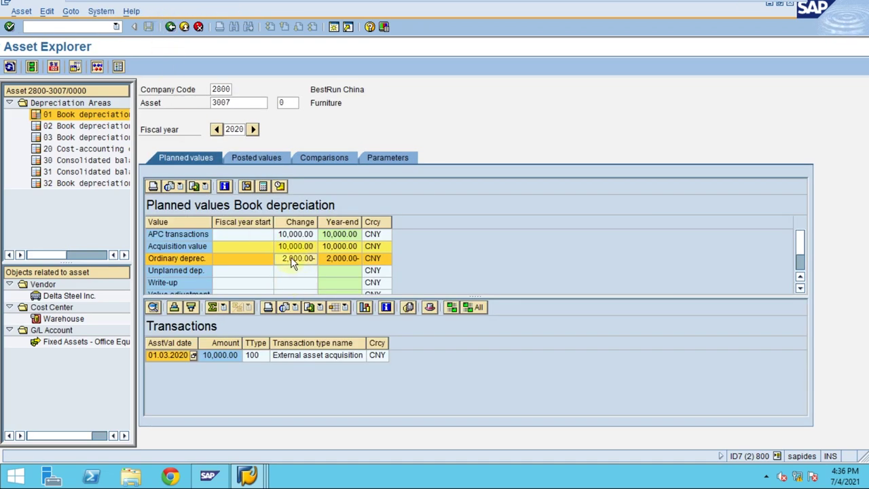
Show the asset's posted values and examine the planned ordinary depreciation for periods 3, 4 and 5
click(248, 160)
click(265, 384)
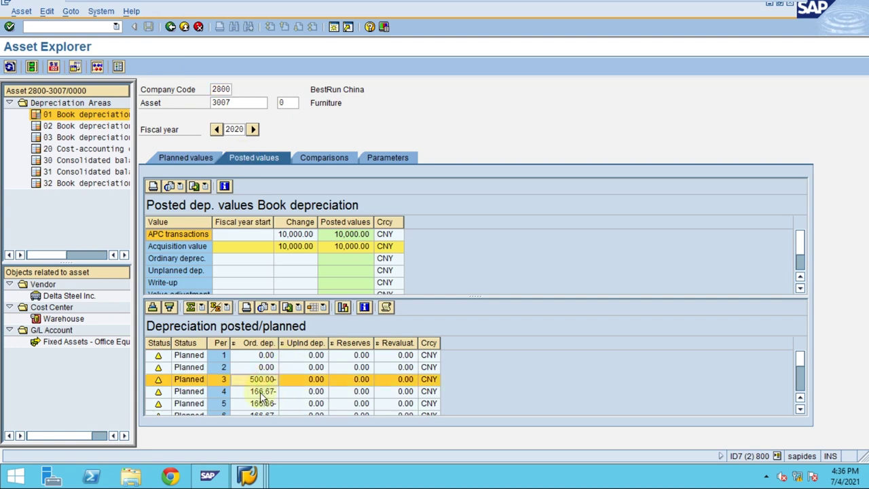
click(264, 392)
click(265, 405)
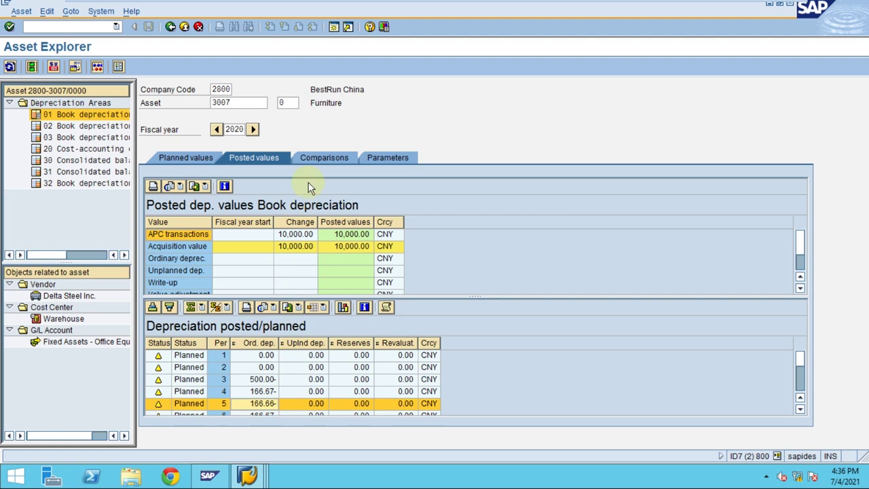
Show the asset's multi-year value comparison for 2020 to 2025 and widen the tree pane to read the full depreciation area names
click(310, 157)
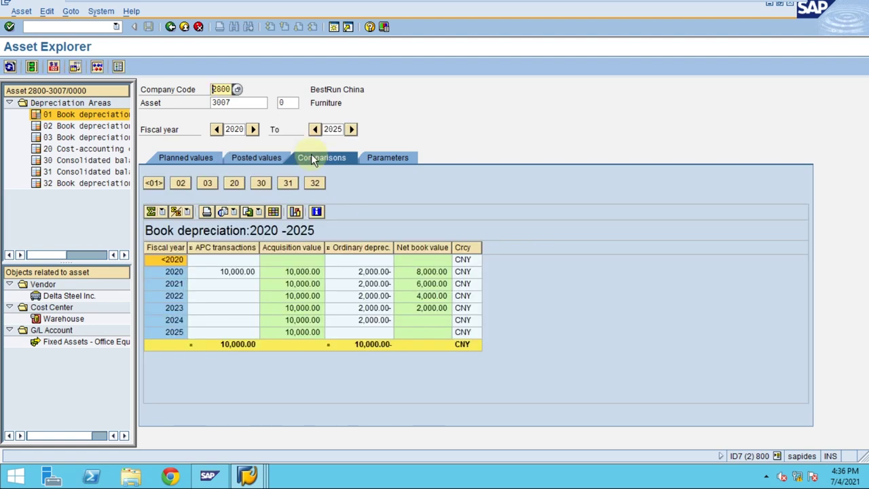
drag(136, 255, 308, 256)
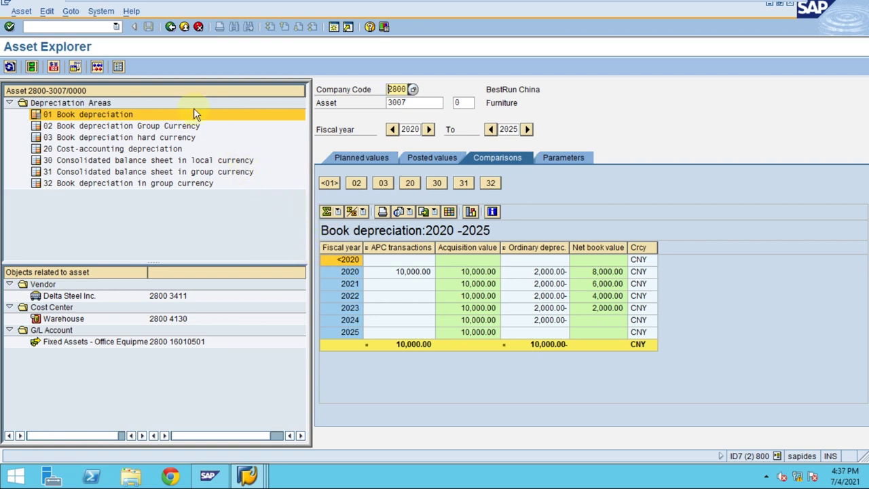
mouse_move(464, 9)
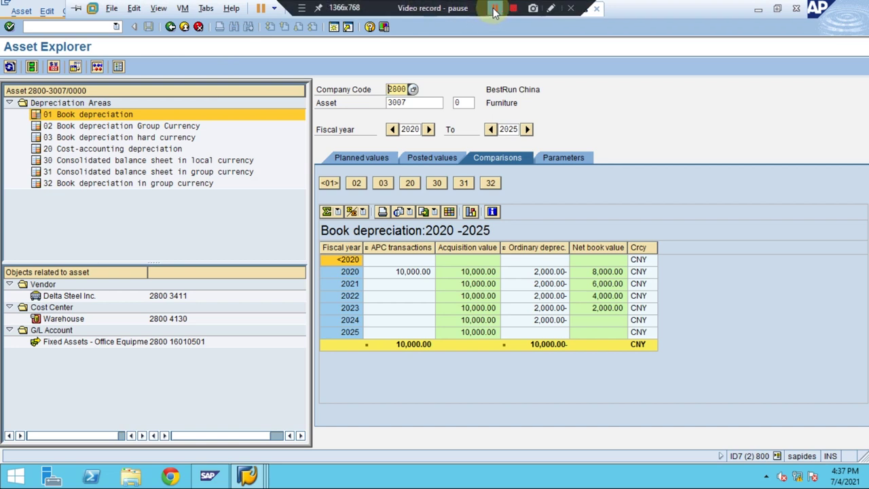